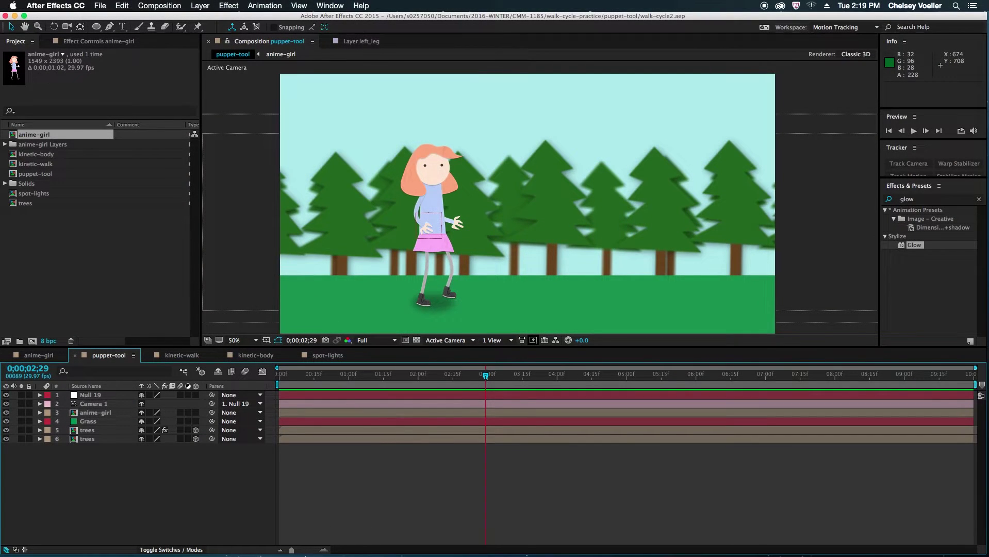
Create a new 960 × 560 px Web document from the Illustrator Welcome screen.
{"action": "mouse_move", "coordinate": [293, 552]}
{"action": "left_click", "coordinate": [363, 547]}
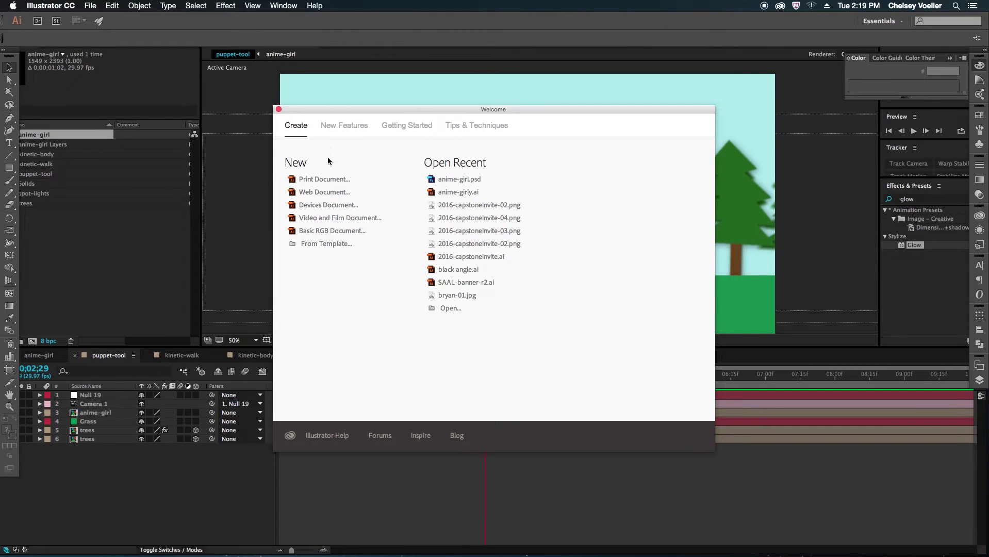
{"action": "left_click", "coordinate": [320, 193]}
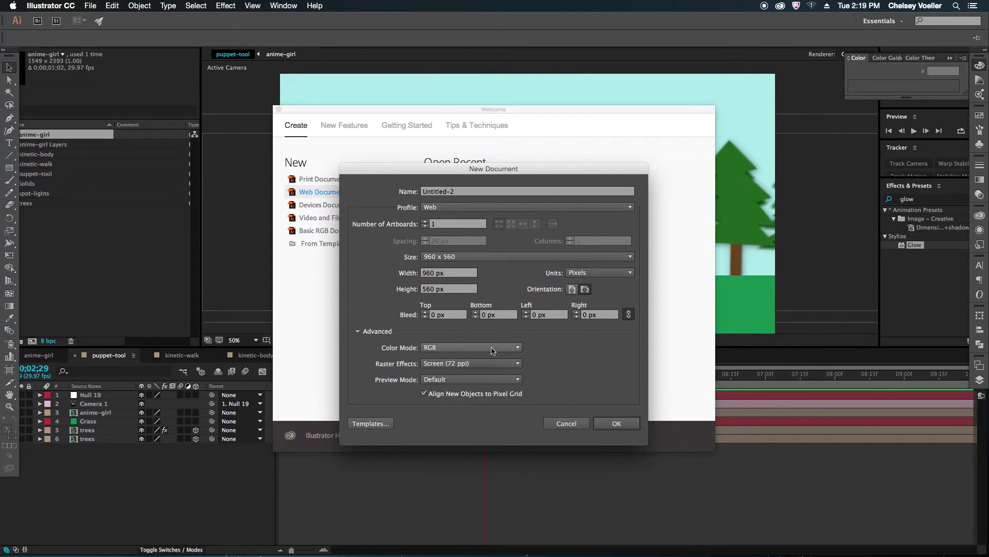
{"action": "left_click", "coordinate": [619, 424]}
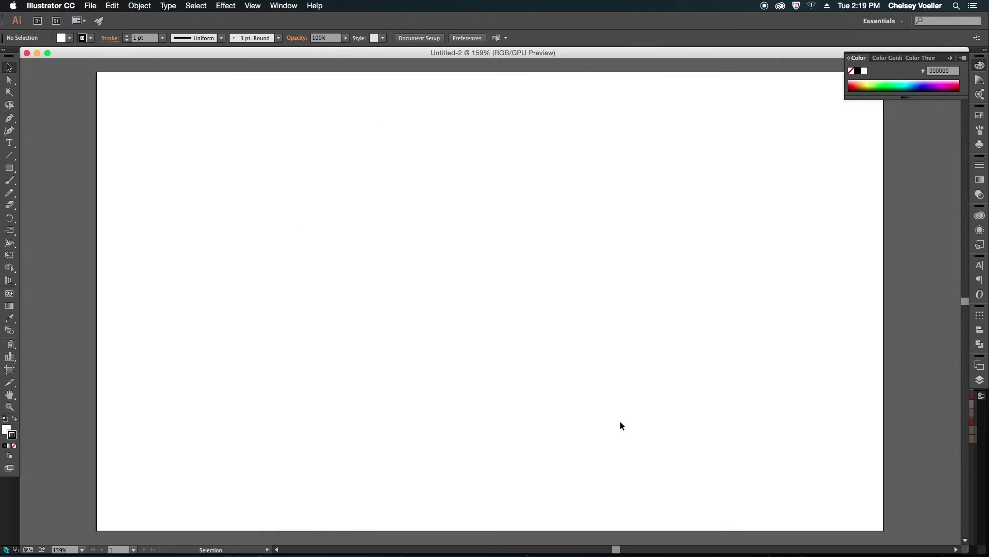
View the artboard at 100% and draw a circle for the face with the Ellipse tool.
{"action": "key", "text": "super+1"}
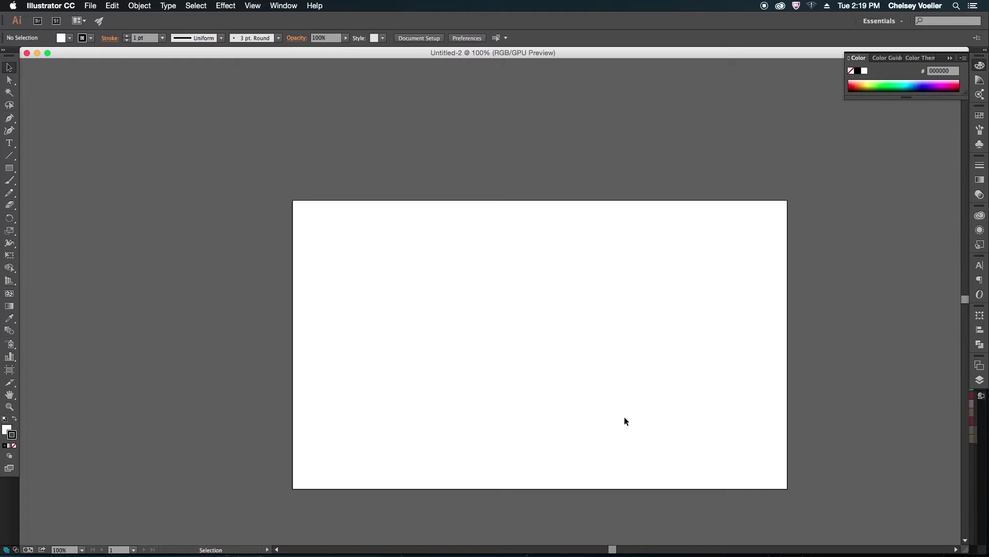
{"action": "key", "text": "space"}
{"action": "left_click_drag", "start_coordinate": [674, 425], "coordinate": [615, 380]}
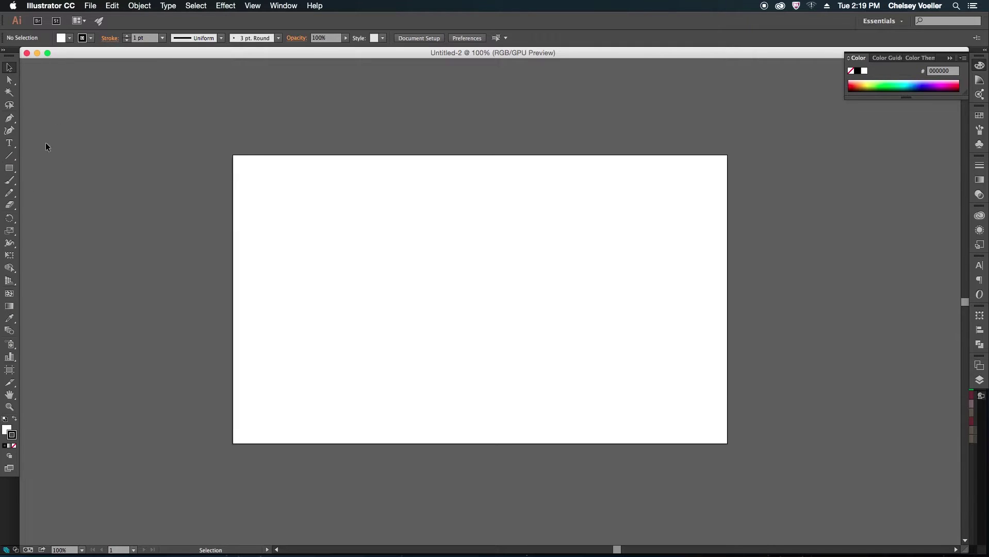
{"action": "left_click", "coordinate": [9, 169]}
{"action": "left_click_drag", "start_coordinate": [10, 172], "coordinate": [53, 192]}
{"action": "left_click_drag", "start_coordinate": [449, 206], "coordinate": [514, 281]}
Add a 15 px circle eye and Alt-drag a copy to the left as the second eye.
{"action": "mouse_move", "coordinate": [506, 232]}
{"action": "left_mouse_down"}
{"action": "mouse_move", "coordinate": [520, 246]}
{"action": "mouse_move", "coordinate": [506, 233]}
{"action": "mouse_move", "coordinate": [512, 240]}
{"action": "left_mouse_up"}
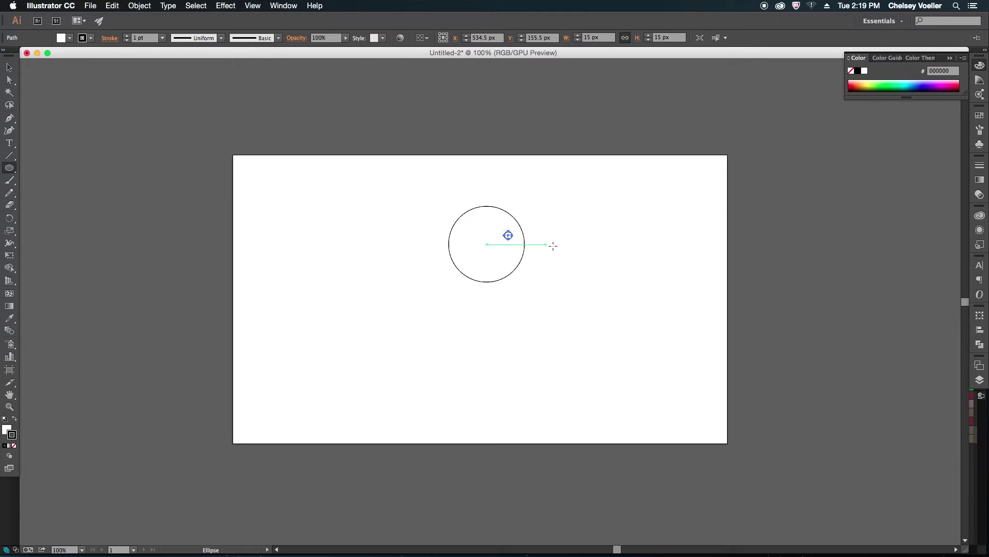
{"action": "key", "text": "v"}
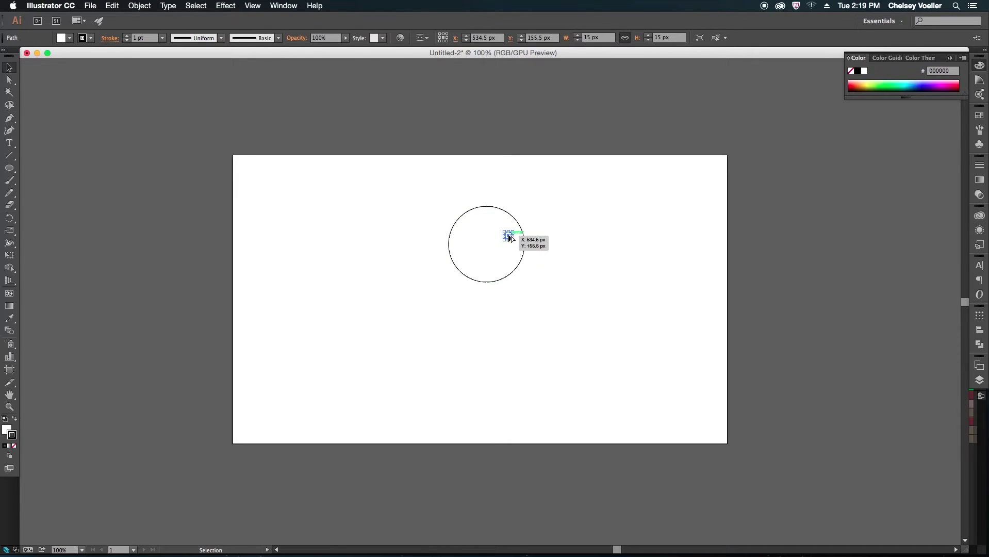
{"action": "left_click_drag", "start_coordinate": [511, 237], "coordinate": [480, 236]}
{"action": "left_click", "coordinate": [587, 268]}
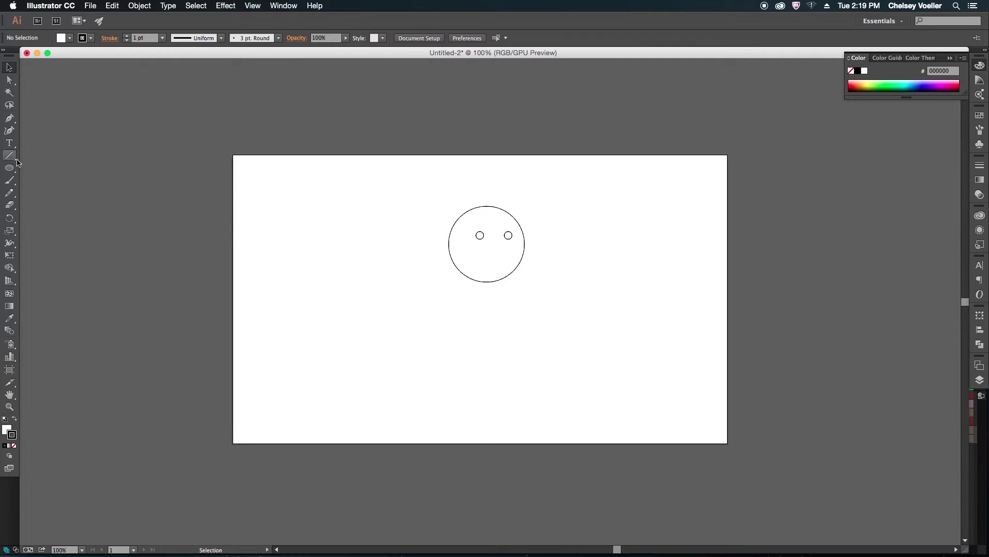
Pen-draw a closed, curving hair shape around the face and refine its lower curve.
{"action": "left_click", "coordinate": [9, 117]}
{"action": "left_click", "coordinate": [496, 195]}
{"action": "left_click_drag", "start_coordinate": [572, 232], "coordinate": [493, 222]}
{"action": "left_click_drag", "start_coordinate": [490, 219], "coordinate": [452, 276]}
{"action": "left_click_drag", "start_coordinate": [480, 297], "coordinate": [431, 278]}
{"action": "left_click_drag", "start_coordinate": [423, 244], "coordinate": [463, 196]}
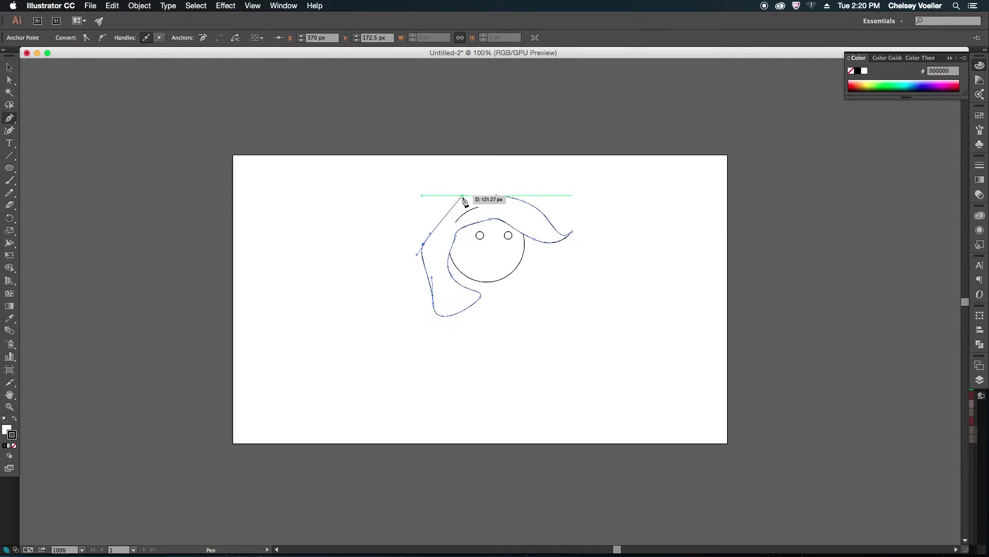
{"action": "left_click", "coordinate": [495, 195]}
{"action": "key", "text": "a"}
{"action": "left_click_drag", "start_coordinate": [434, 304], "coordinate": [464, 299]}
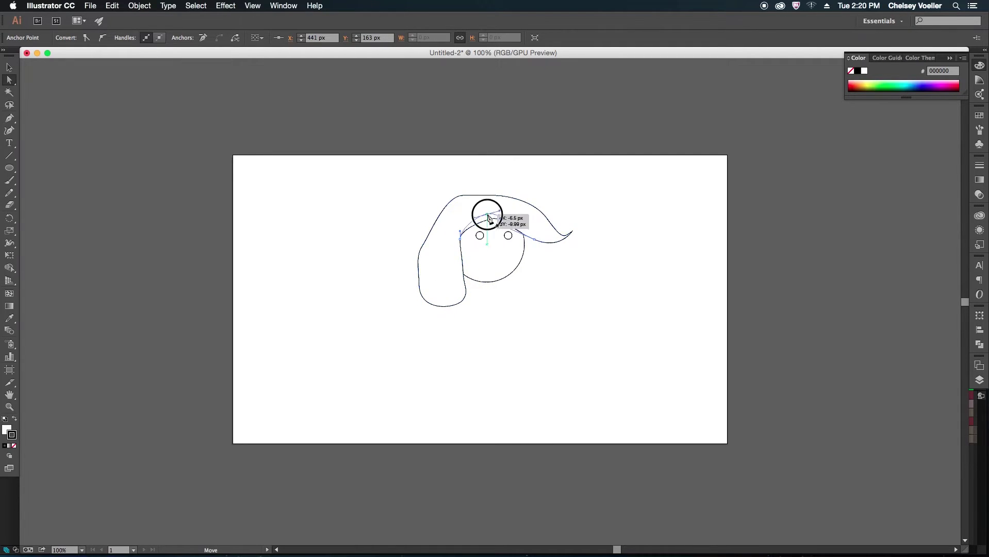
{"action": "key", "text": "super+shift+a"}
Pen-draw a tapered torso below the face and send it behind the head.
{"action": "key", "text": "p"}
{"action": "left_click", "coordinate": [512, 269]}
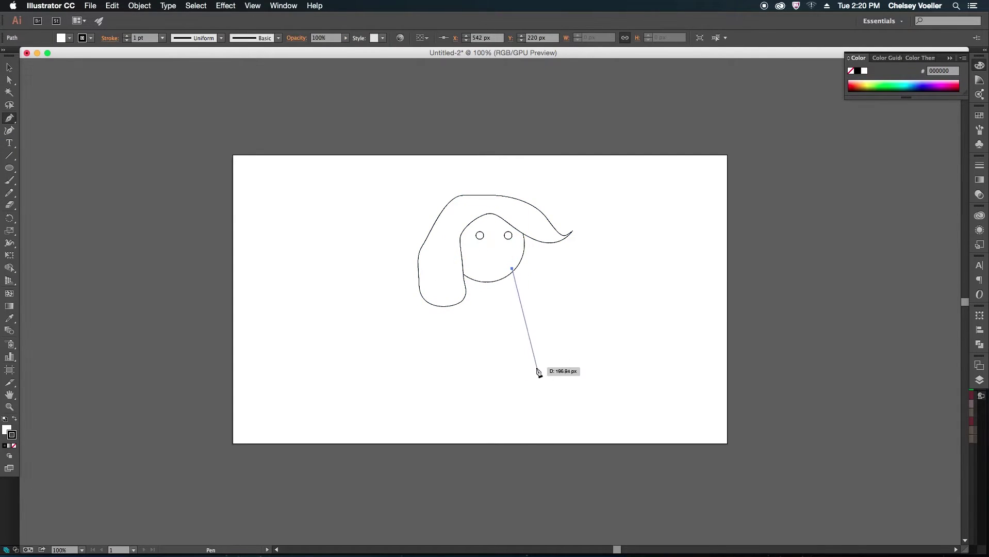
{"action": "left_click", "coordinate": [521, 371]}
{"action": "left_click_drag", "start_coordinate": [459, 370], "coordinate": [458, 357]}
{"action": "left_click", "coordinate": [477, 273]}
{"action": "key", "text": "v"}
{"action": "right_click", "coordinate": [503, 327]}
{"action": "left_click", "coordinate": [662, 510]}
{"action": "left_click", "coordinate": [601, 401]}
{"action": "key", "text": "super+z"}
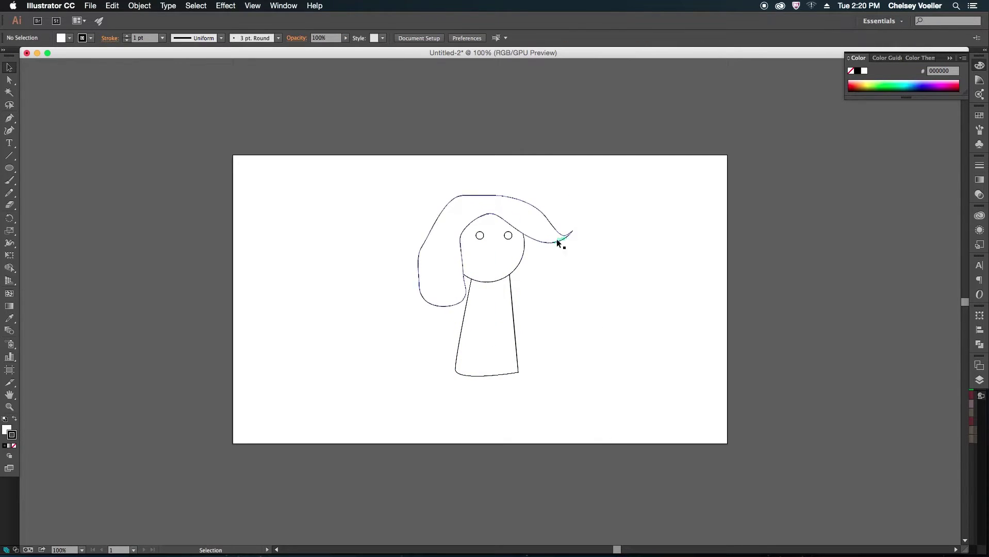
Pen-draw a trapezoid skirt below the torso and adjust its top anchors to fit.
{"action": "key", "text": "p"}
{"action": "left_click", "coordinate": [453, 377]}
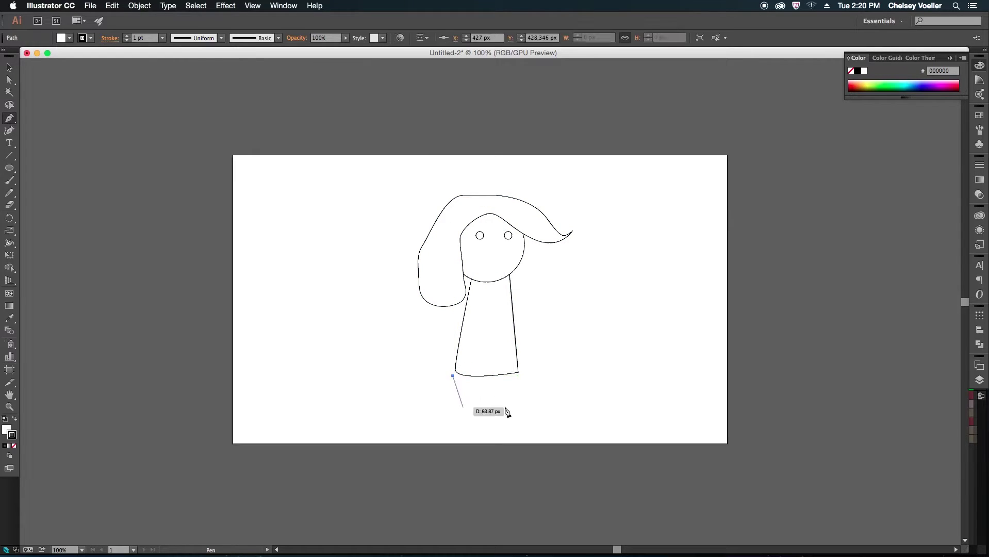
{"action": "left_click", "coordinate": [439, 413]}
{"action": "left_click", "coordinate": [534, 413]}
{"action": "left_click", "coordinate": [453, 377]}
{"action": "key", "text": "a"}
{"action": "left_click_drag", "start_coordinate": [508, 393], "coordinate": [518, 370]}
{"action": "left_click_drag", "start_coordinate": [454, 367], "coordinate": [456, 366]}
{"action": "left_click", "coordinate": [611, 379]}
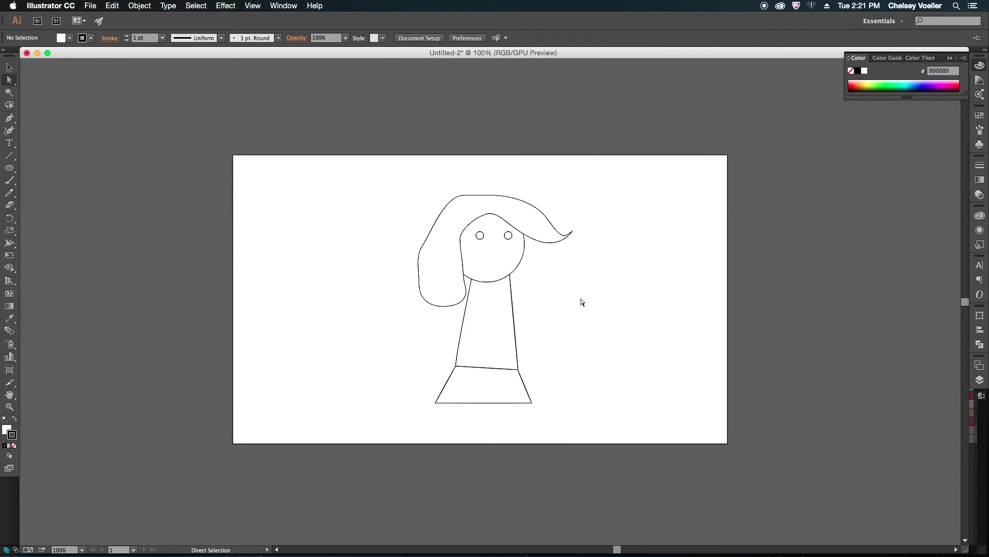
Pen-draw an arm from the torso's side ending in a rounded hand.
{"action": "left_click", "coordinate": [9, 118]}
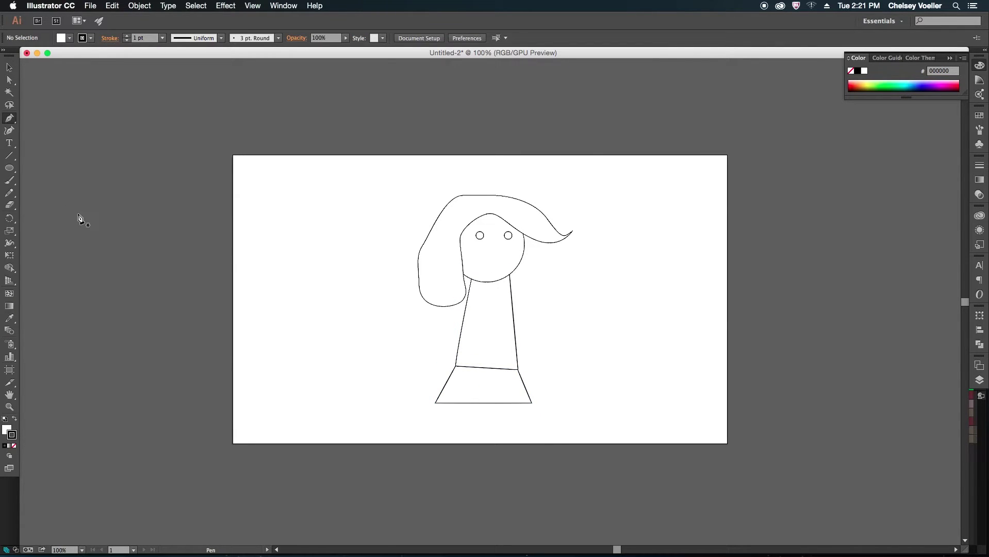
{"action": "left_click", "coordinate": [512, 309]}
{"action": "mouse_move", "coordinate": [547, 299]}
{"action": "left_mouse_down"}
{"action": "mouse_move", "coordinate": [548, 315]}
{"action": "mouse_move", "coordinate": [565, 315]}
{"action": "mouse_move", "coordinate": [547, 301]}
{"action": "left_mouse_up"}
{"action": "left_click", "coordinate": [510, 317]}
{"action": "left_click", "coordinate": [544, 309]}
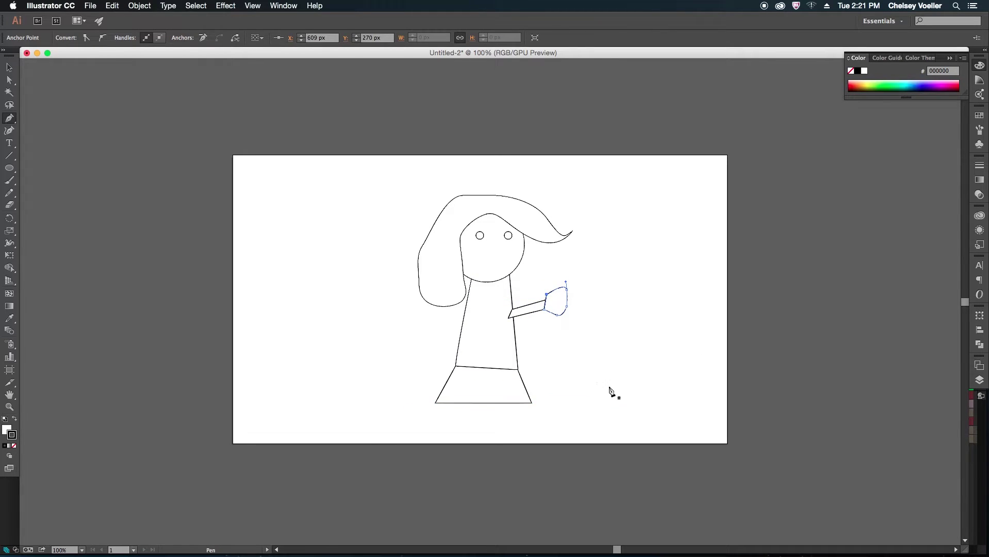
Spread the head, torso, skirt and arm apart and add a rotated copy of the arm.
{"action": "left_click", "coordinate": [7, 69]}
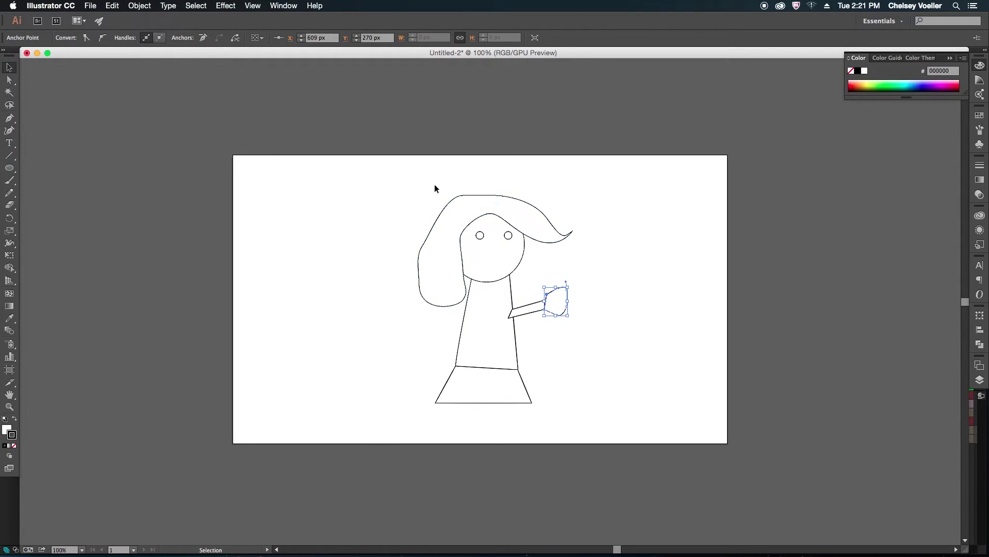
{"action": "left_click_drag", "start_coordinate": [437, 190], "coordinate": [617, 226]}
{"action": "left_click", "coordinate": [692, 339]}
{"action": "left_click", "coordinate": [480, 316]}
{"action": "left_click_drag", "start_coordinate": [470, 316], "coordinate": [407, 276]}
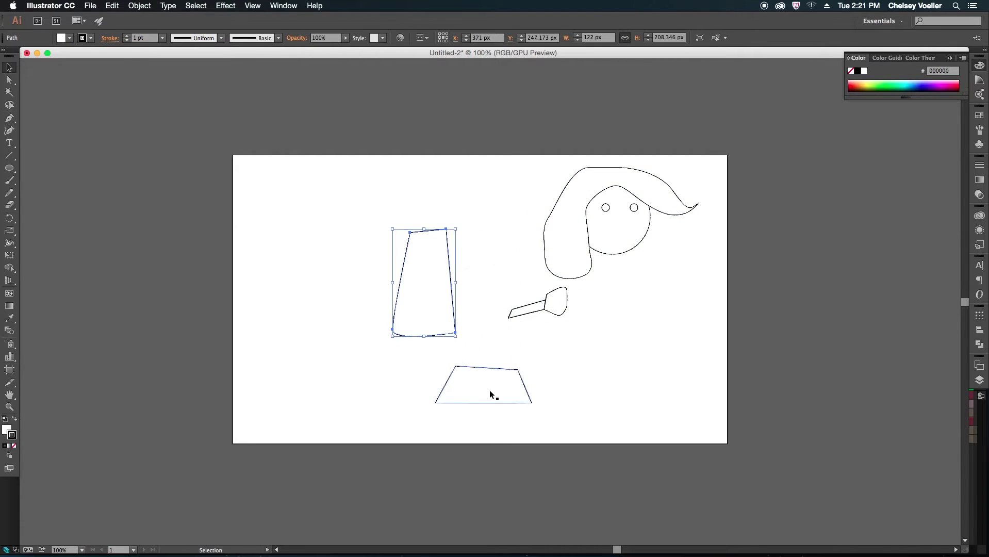
{"action": "left_click_drag", "start_coordinate": [490, 397], "coordinate": [439, 395]}
{"action": "left_click_drag", "start_coordinate": [550, 320], "coordinate": [367, 322]}
{"action": "left_click", "coordinate": [354, 249]}
{"action": "left_click_drag", "start_coordinate": [400, 424], "coordinate": [430, 504]}
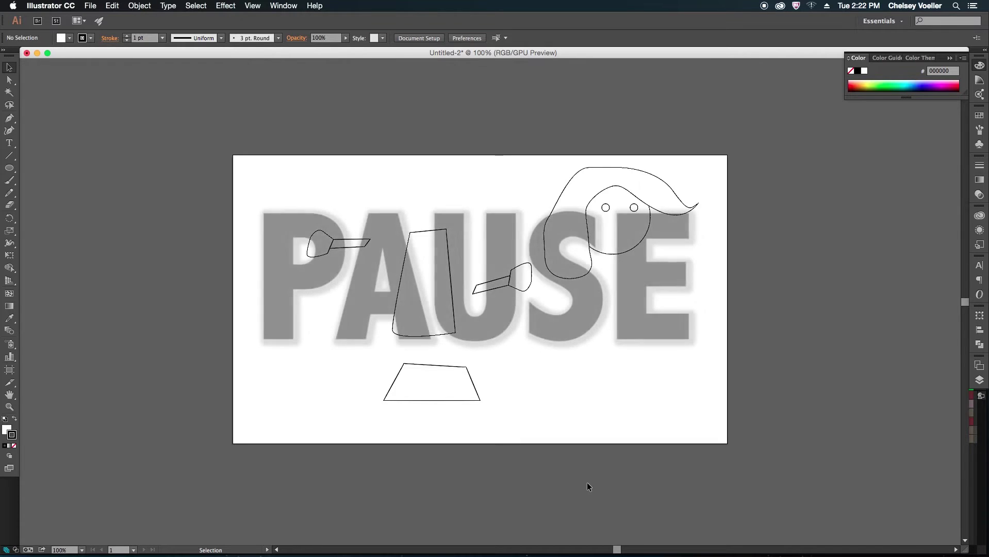
Fill the hair shape with orange FFAA22 via the Color Picker.
{"action": "left_click", "coordinate": [582, 222]}
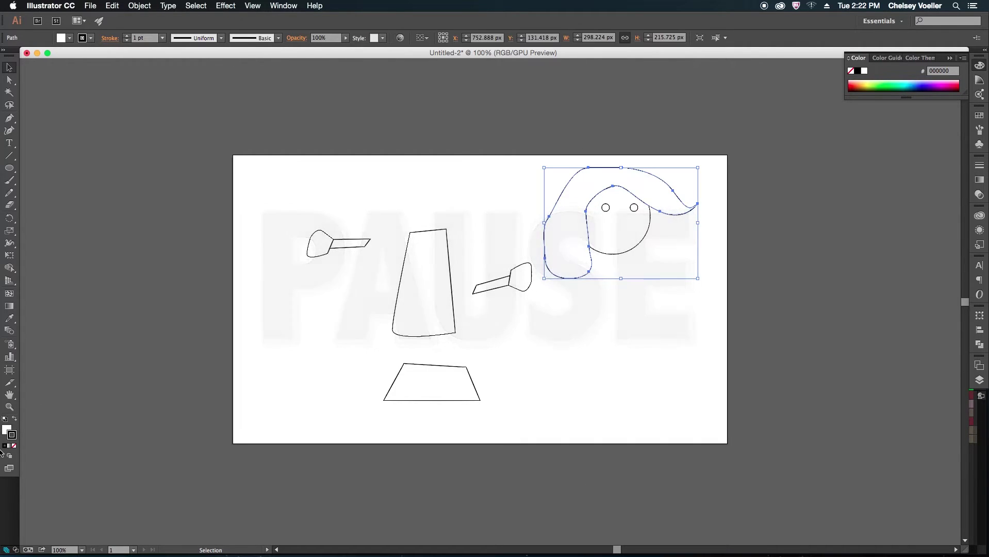
{"action": "double_click", "coordinate": [7, 428]}
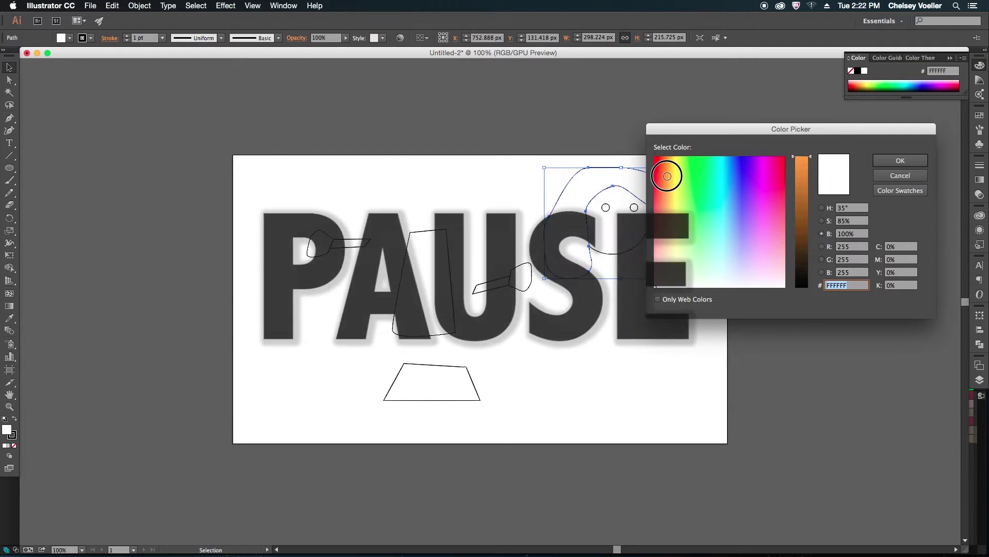
{"action": "key", "text": "Return"}
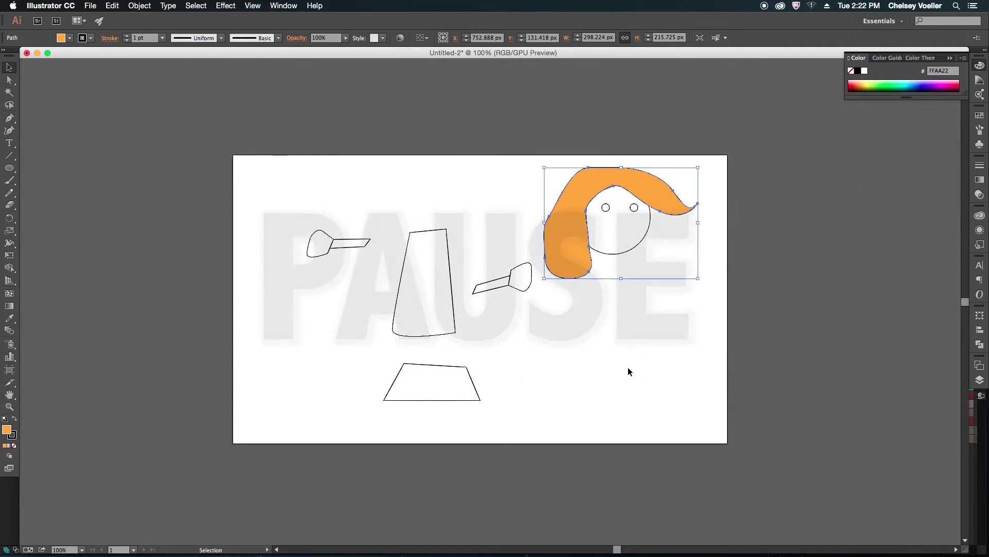
{"action": "left_click", "coordinate": [634, 370]}
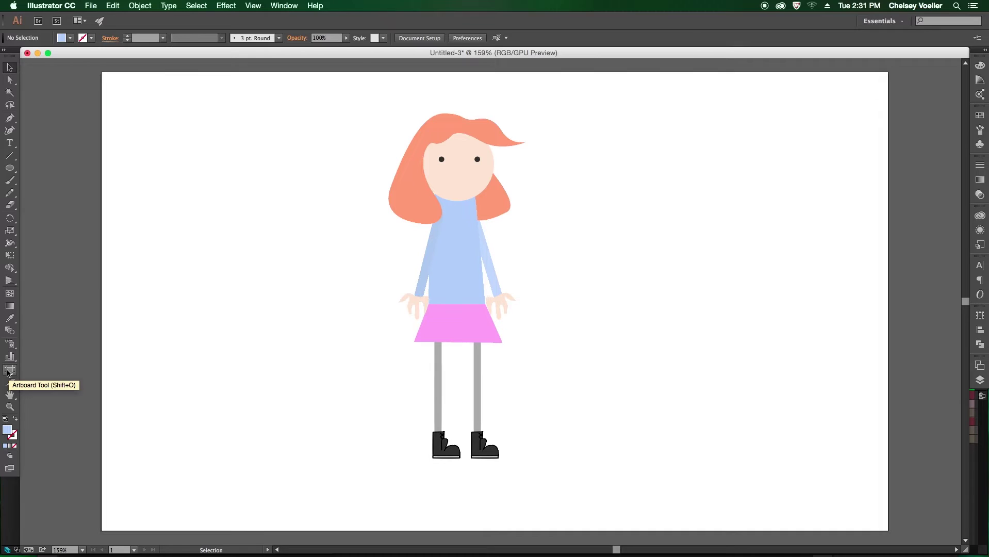
Drag the artboard edges in to a 205 × 472 px frame around the girl.
{"action": "left_click", "coordinate": [9, 373]}
{"action": "left_click_drag", "start_coordinate": [102, 301], "coordinate": [372, 299]}
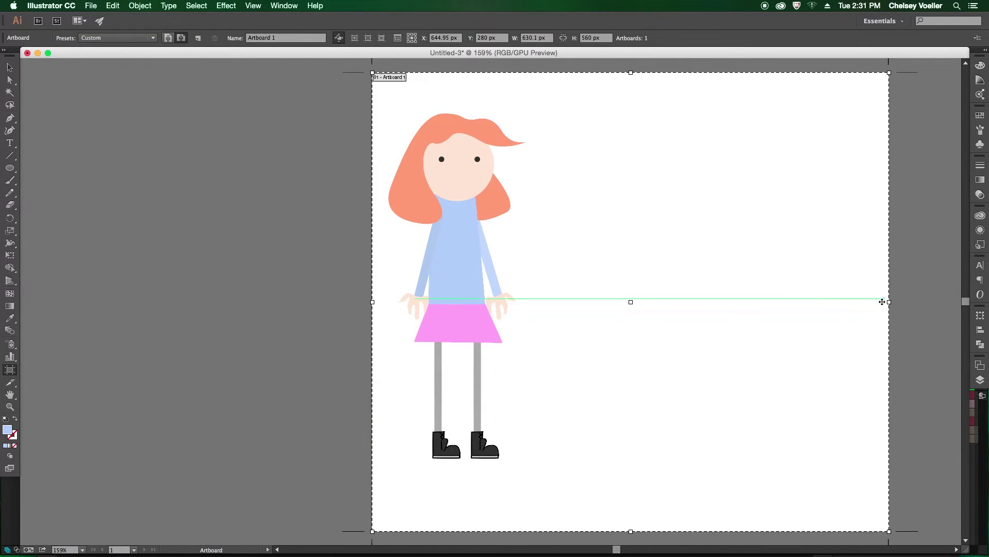
{"action": "left_click_drag", "start_coordinate": [889, 302], "coordinate": [540, 292]}
{"action": "left_click_drag", "start_coordinate": [457, 531], "coordinate": [456, 484]}
{"action": "left_click_drag", "start_coordinate": [456, 72], "coordinate": [456, 97]}
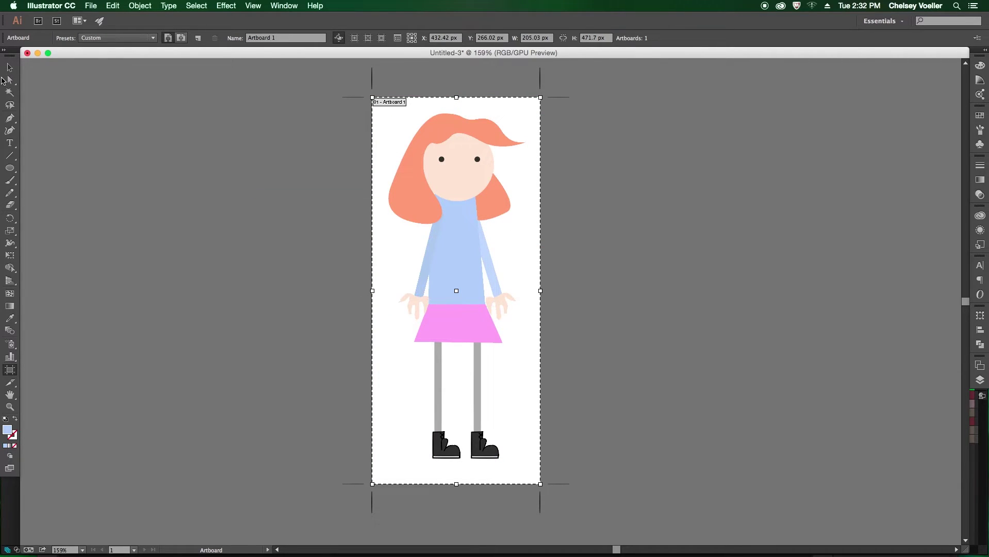
{"action": "key", "text": "v"}
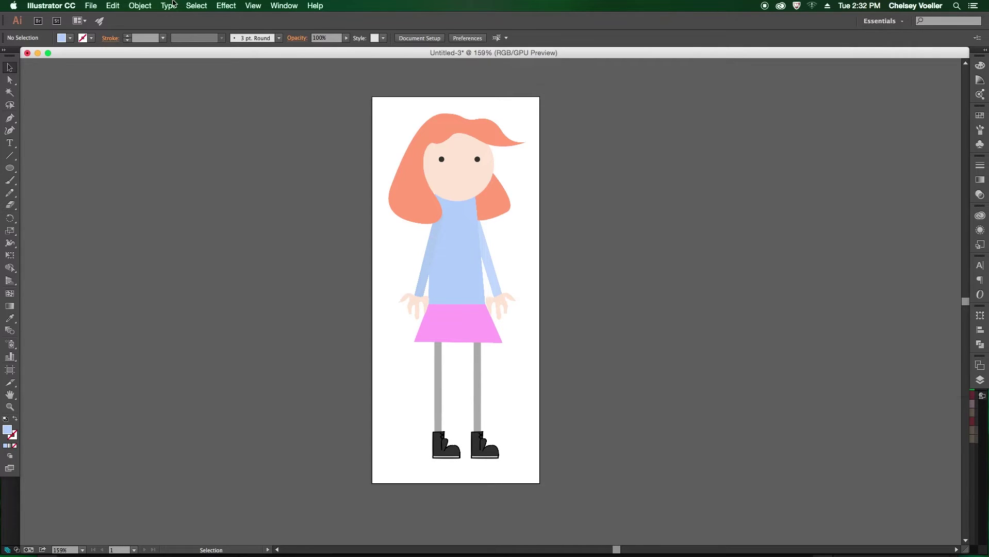
Show the Layers panel from the Window menu and float it, enlarged, beside the artboard.
{"action": "left_click", "coordinate": [282, 5]}
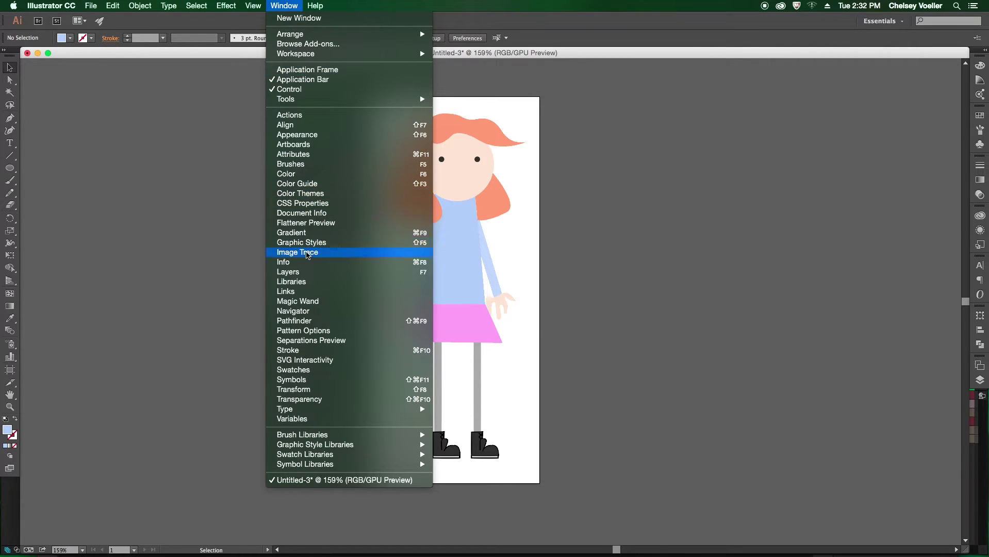
{"action": "left_click", "coordinate": [304, 272]}
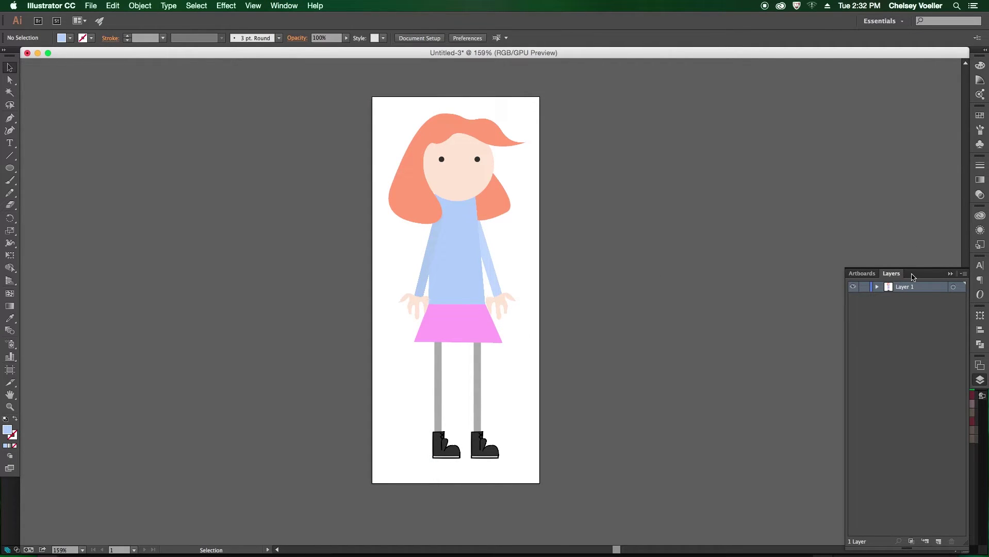
{"action": "left_click_drag", "start_coordinate": [922, 278], "coordinate": [707, 113]}
{"action": "left_click_drag", "start_coordinate": [749, 383], "coordinate": [798, 447]}
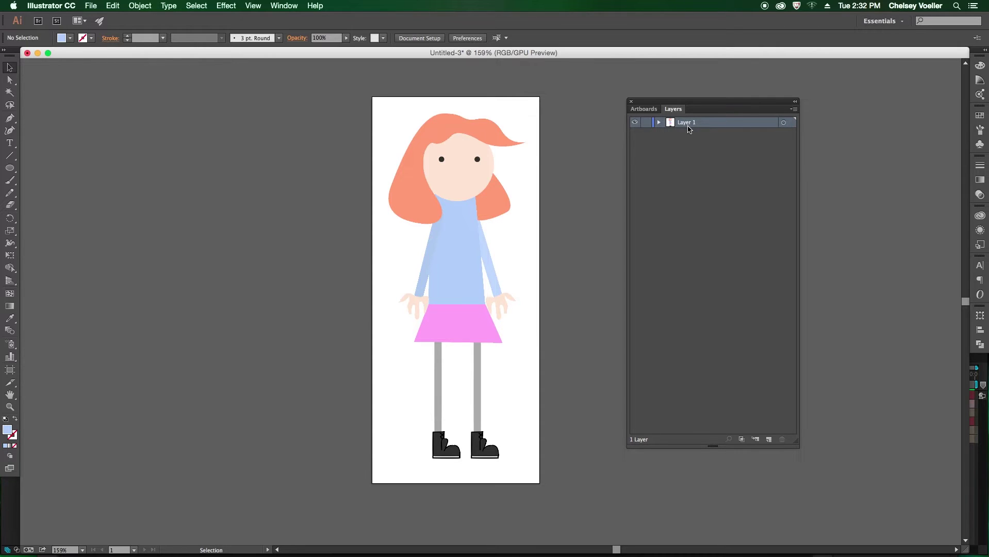
Create new layers until Layers 2 through 11 exist.
{"action": "left_click", "coordinate": [769, 439]}
{"action": "left_click", "coordinate": [769, 439]}
{"action": "left_click", "coordinate": [769, 439]}
{"action": "left_click", "coordinate": [769, 439]}
{"action": "left_click", "coordinate": [769, 439]}
{"action": "left_click", "coordinate": [768, 439]}
{"action": "left_click", "coordinate": [769, 439]}
{"action": "left_click", "coordinate": [769, 439]}
{"action": "left_click", "coordinate": [770, 440]}
{"action": "left_click", "coordinate": [769, 440]}
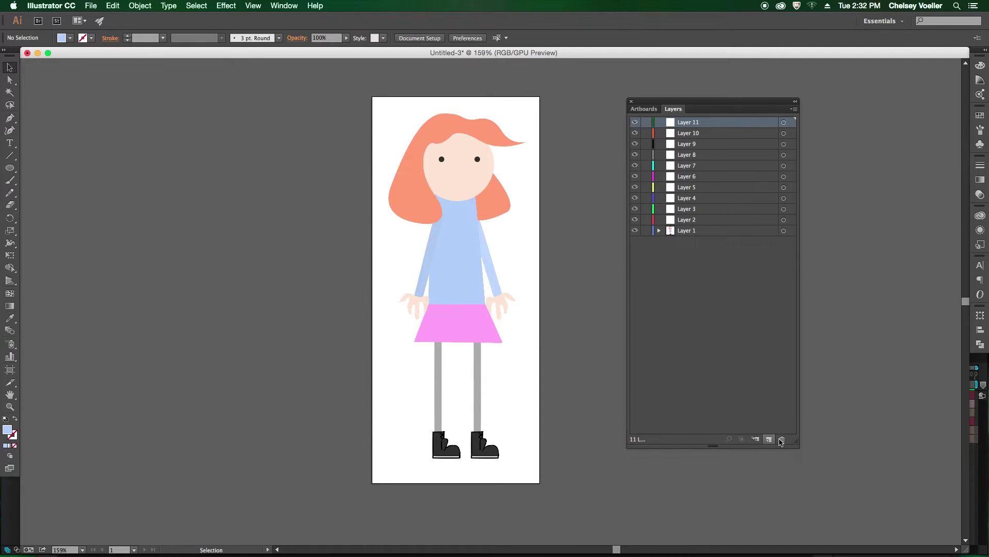
Move the selected hair and face art from Layer 1 to Layer 11, toggling visibility to verify.
{"action": "left_click_drag", "start_coordinate": [375, 97], "coordinate": [529, 188]}
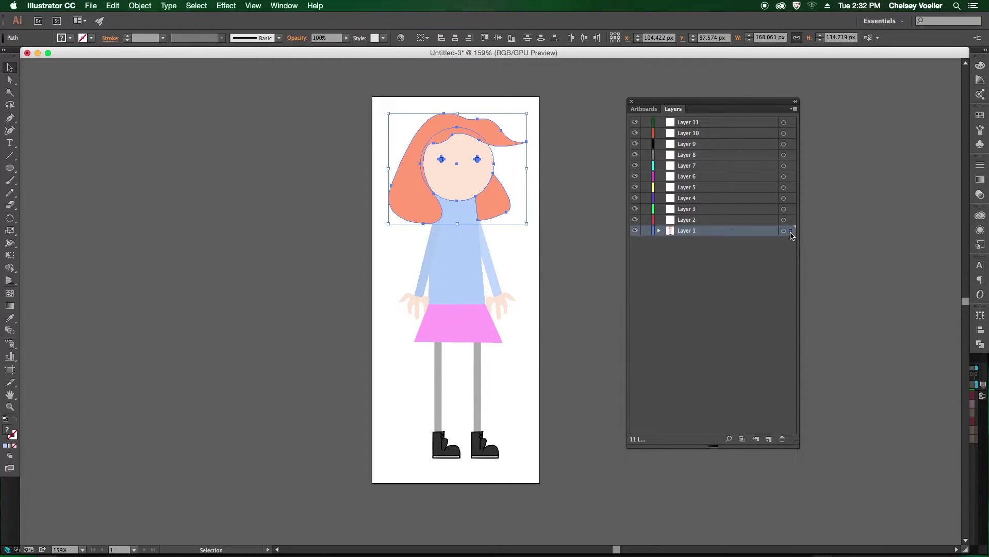
{"action": "left_click_drag", "start_coordinate": [792, 233], "coordinate": [792, 222]}
{"action": "left_click_drag", "start_coordinate": [792, 222], "coordinate": [793, 124]}
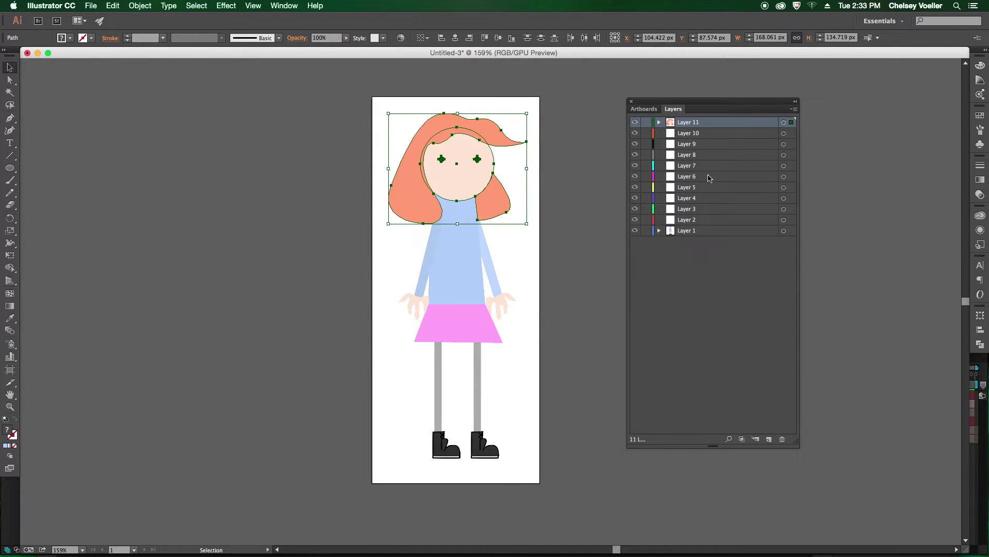
{"action": "left_click", "coordinate": [635, 122]}
{"action": "left_click", "coordinate": [635, 123]}
{"action": "left_click", "coordinate": [635, 123]}
{"action": "left_click", "coordinate": [635, 122]}
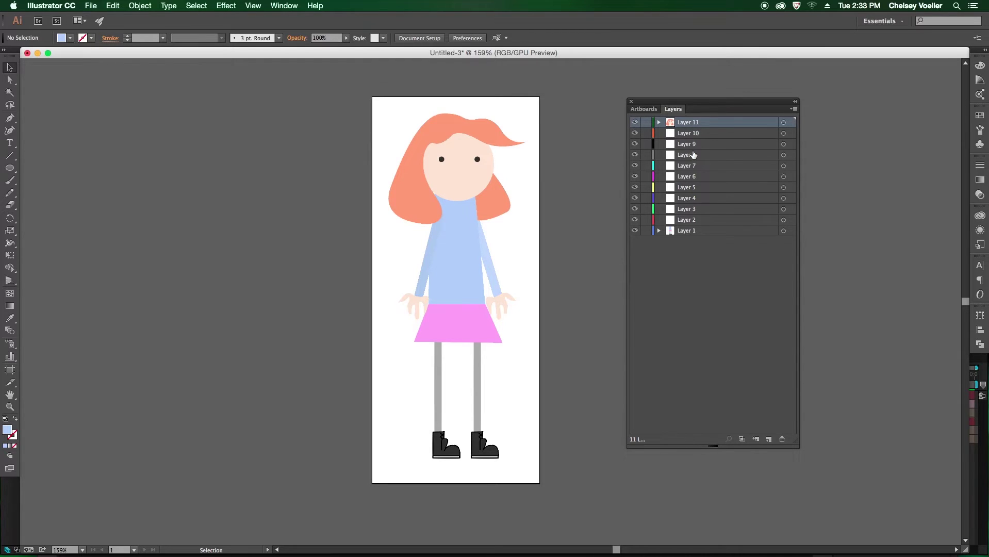
Move the left arm, torso, right arm and skirt onto Layers 10, 9, 8 and 7.
{"action": "left_click", "coordinate": [710, 235]}
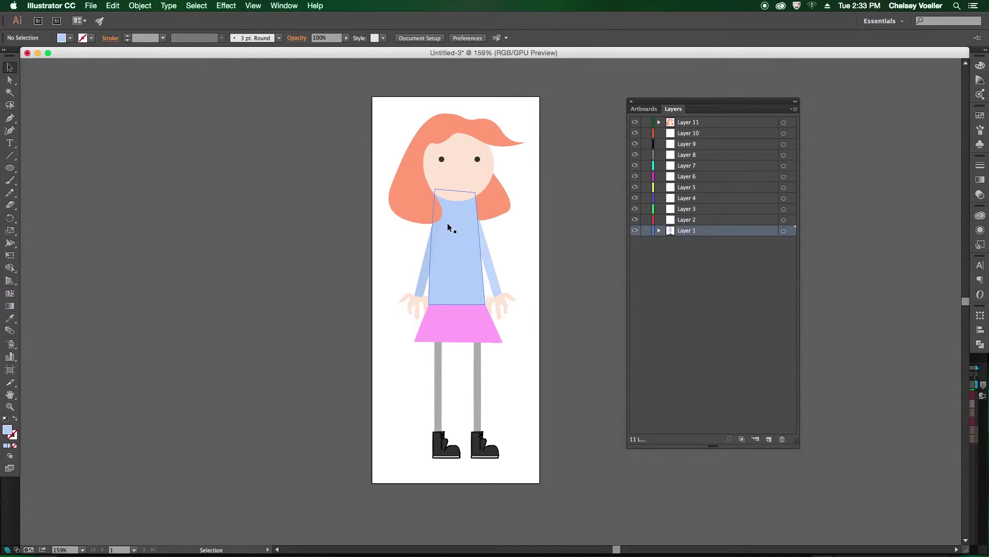
{"action": "left_click_drag", "start_coordinate": [396, 272], "coordinate": [419, 303]}
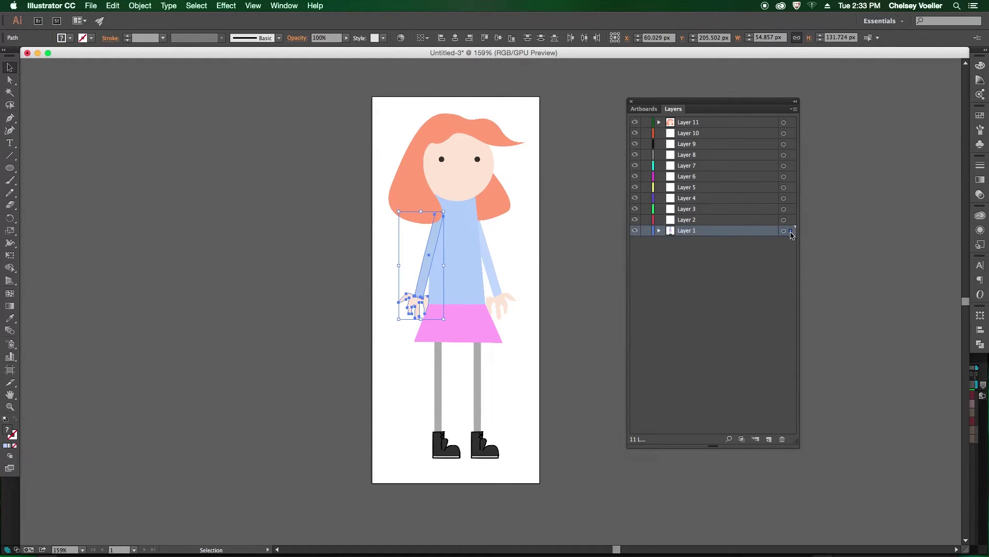
{"action": "left_click_drag", "start_coordinate": [793, 235], "coordinate": [791, 133]}
{"action": "left_click", "coordinate": [466, 278]}
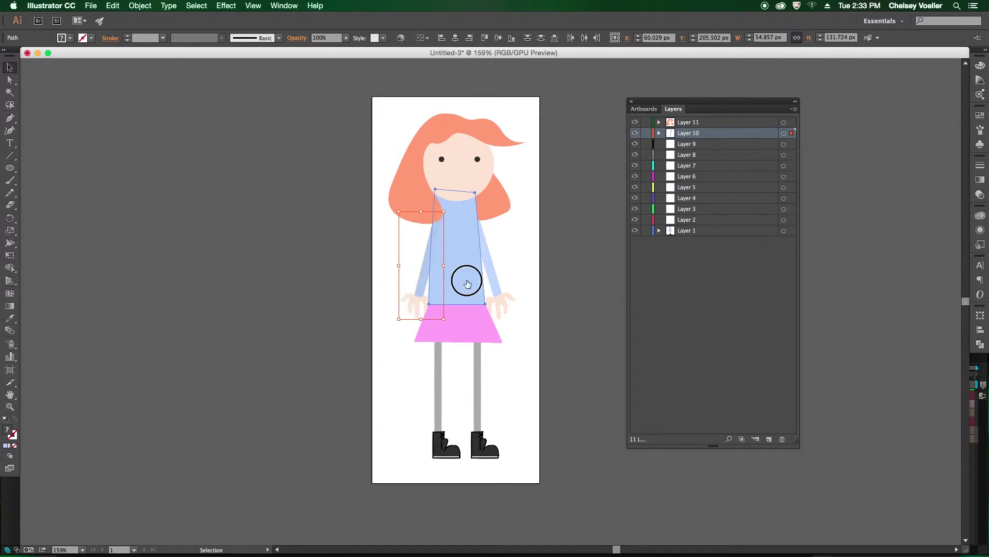
{"action": "left_click_drag", "start_coordinate": [791, 230], "coordinate": [791, 144]}
{"action": "left_click", "coordinate": [506, 282]}
{"action": "left_click_drag", "start_coordinate": [791, 231], "coordinate": [791, 155]}
{"action": "left_click", "coordinate": [453, 330]}
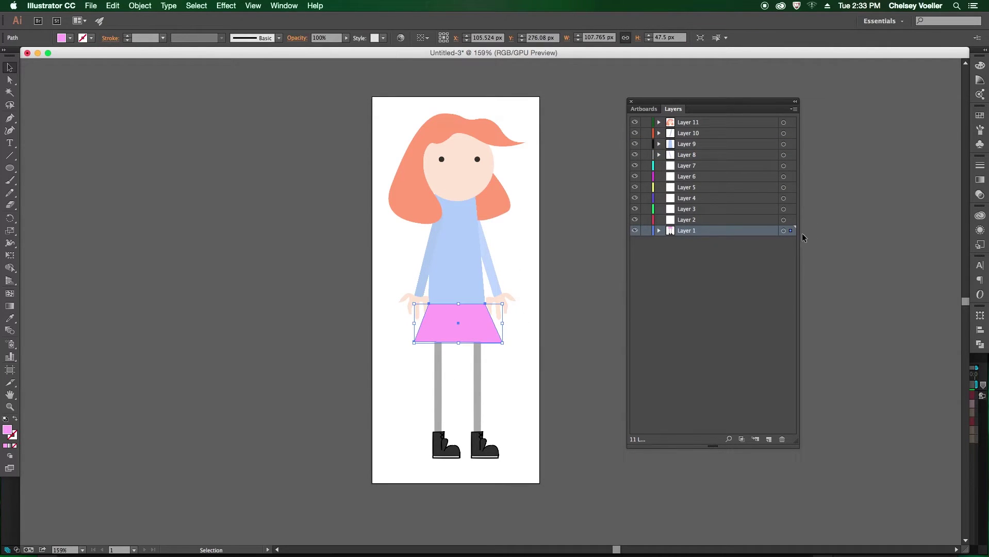
{"action": "left_click_drag", "start_coordinate": [790, 231], "coordinate": [793, 169]}
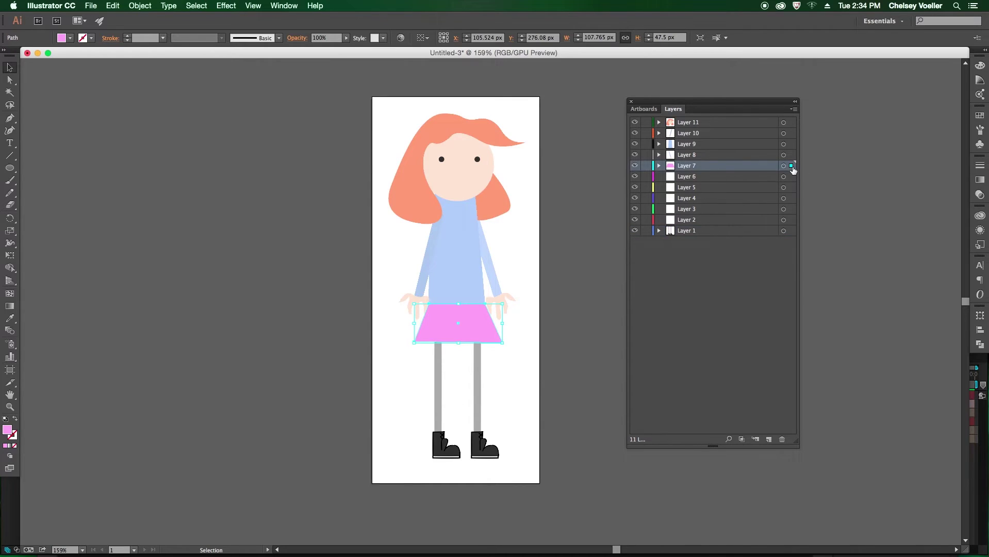
{"action": "left_click_drag", "start_coordinate": [420, 400], "coordinate": [465, 472]}
Move the left and right legs onto Layers 6 and 5, then delete the emptied leftover layers.
{"action": "left_click_drag", "start_coordinate": [792, 231], "coordinate": [791, 176]}
{"action": "left_click_drag", "start_coordinate": [520, 459], "coordinate": [495, 438]}
{"action": "left_click_drag", "start_coordinate": [792, 231], "coordinate": [792, 188]}
{"action": "left_click", "coordinate": [730, 201]}
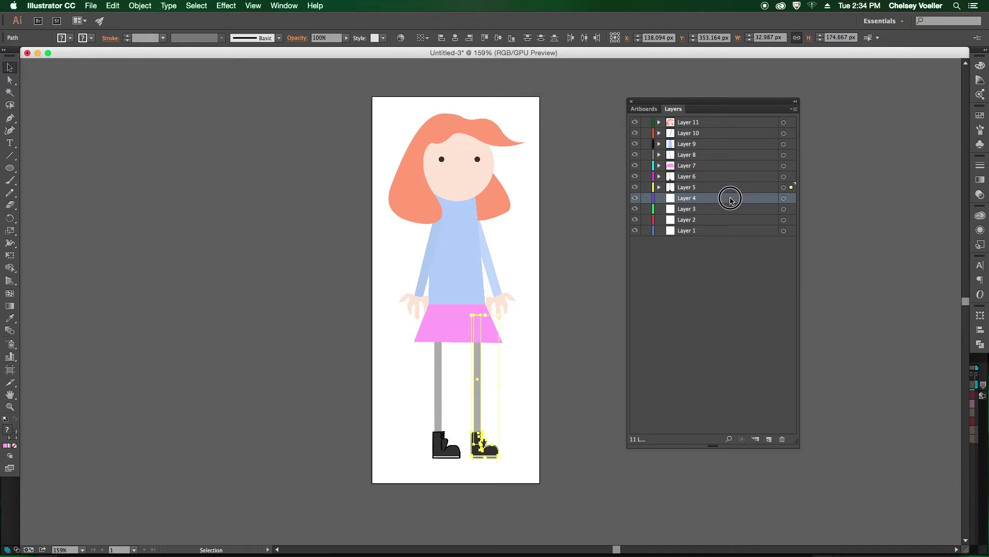
{"action": "left_click", "coordinate": [782, 440]}
{"action": "left_click", "coordinate": [783, 440]}
{"action": "left_click", "coordinate": [782, 440]}
{"action": "left_click", "coordinate": [782, 440]}
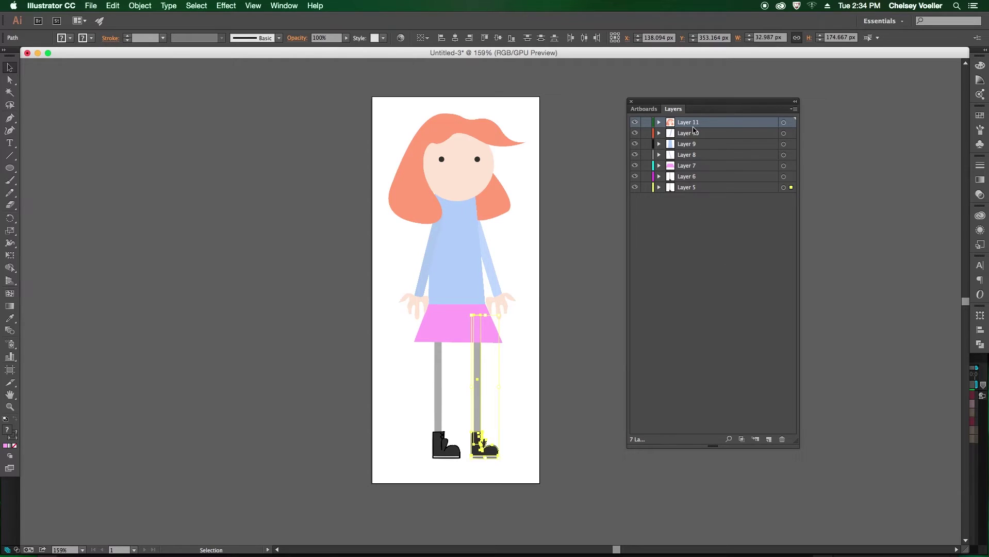
Rename Layer 11 to 'head' and toggle Layer 10's visibility to identify its arm.
{"action": "double_click", "coordinate": [692, 124]}
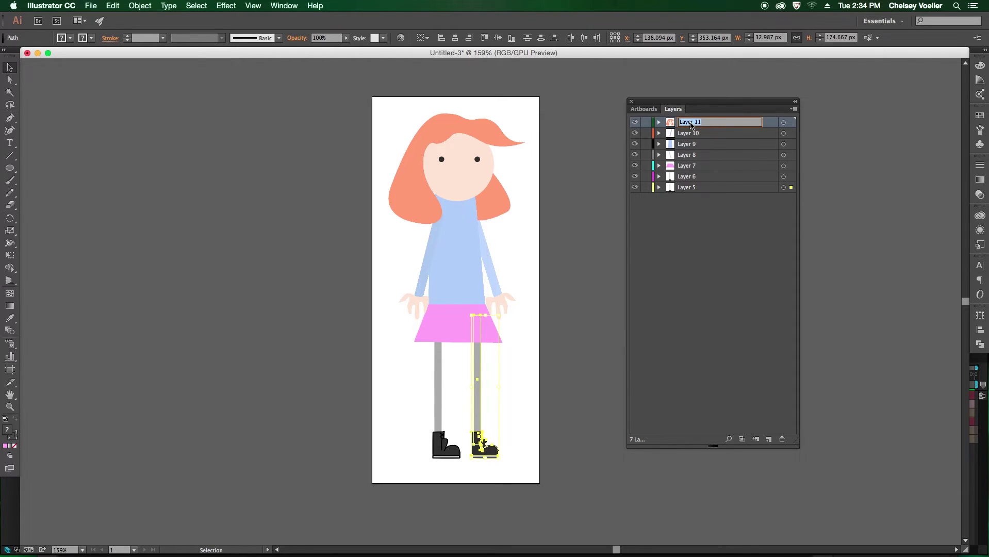
{"action": "type", "text": "head"}
{"action": "left_click", "coordinate": [694, 135]}
{"action": "left_click", "coordinate": [635, 134]}
{"action": "left_click", "coordinate": [635, 134]}
{"action": "left_click", "coordinate": [635, 134]}
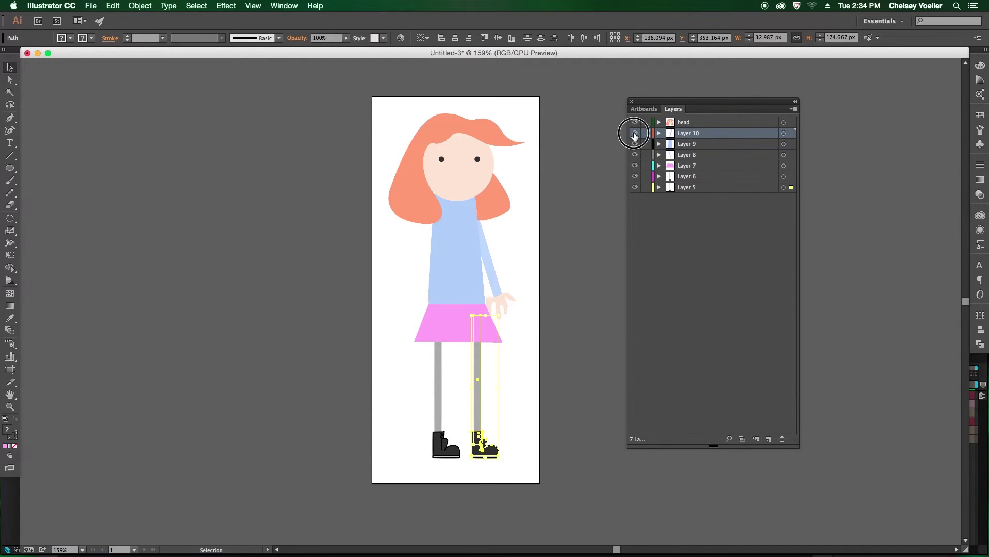
{"action": "left_click", "coordinate": [635, 134]}
Rename Layers 10–7 to 'front-arm', 'body', 'back-arm' and 'pelvis'.
{"action": "double_click", "coordinate": [691, 134]}
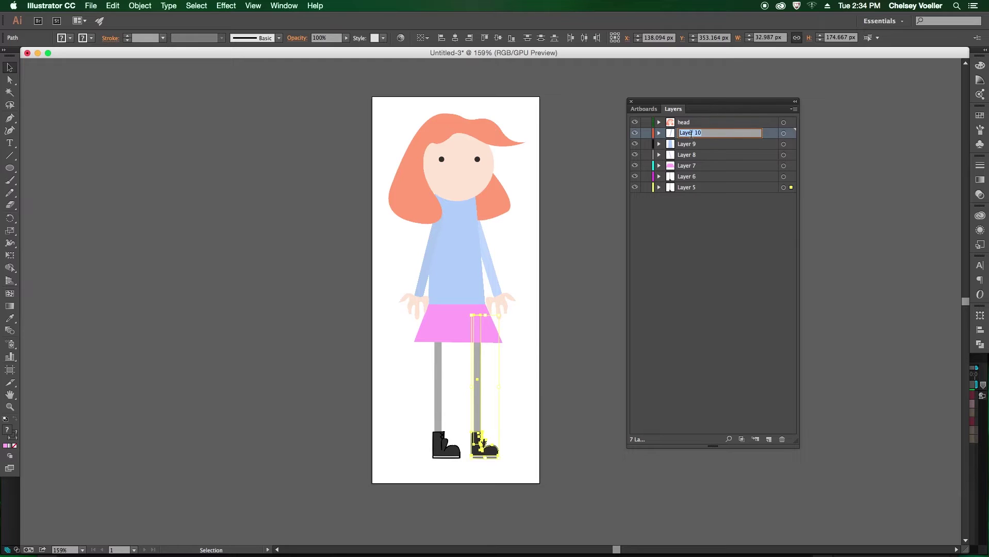
{"action": "type", "text": "l"}
{"action": "type", "text": "ront-arm"}
{"action": "key", "text": "Tab"}
{"action": "type", "text": "bo"}
{"action": "key", "text": "Tab"}
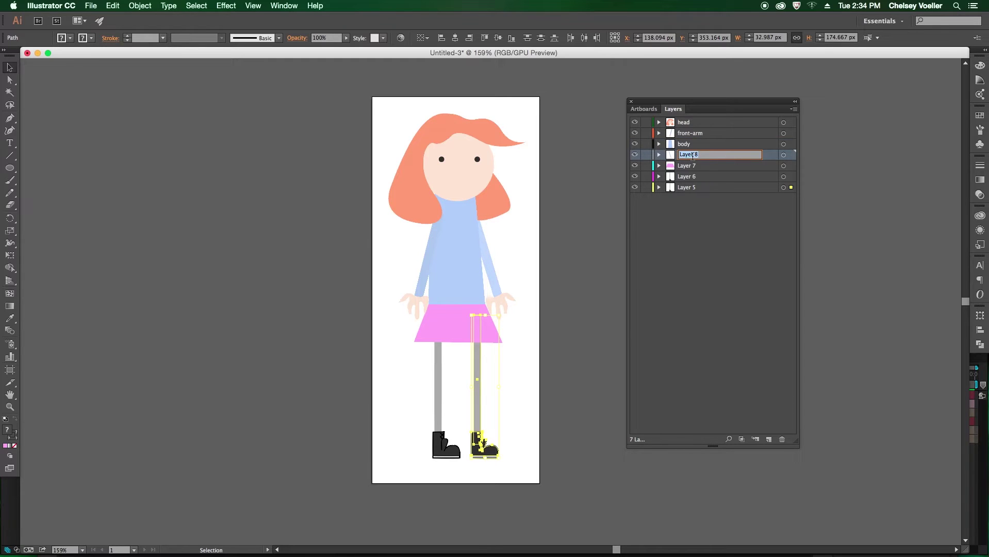
{"action": "type", "text": "back-arm"}
{"action": "key", "text": "Tab"}
{"action": "type", "text": "pe"}
{"action": "left_click", "coordinate": [635, 176]}
{"action": "left_click", "coordinate": [635, 177]}
Rename Layers 6 and 5 to 'front-leg' and 'back-leg'.
{"action": "double_click", "coordinate": [689, 176]}
{"action": "type", "text": "front-"}
{"action": "key", "text": "Tab"}
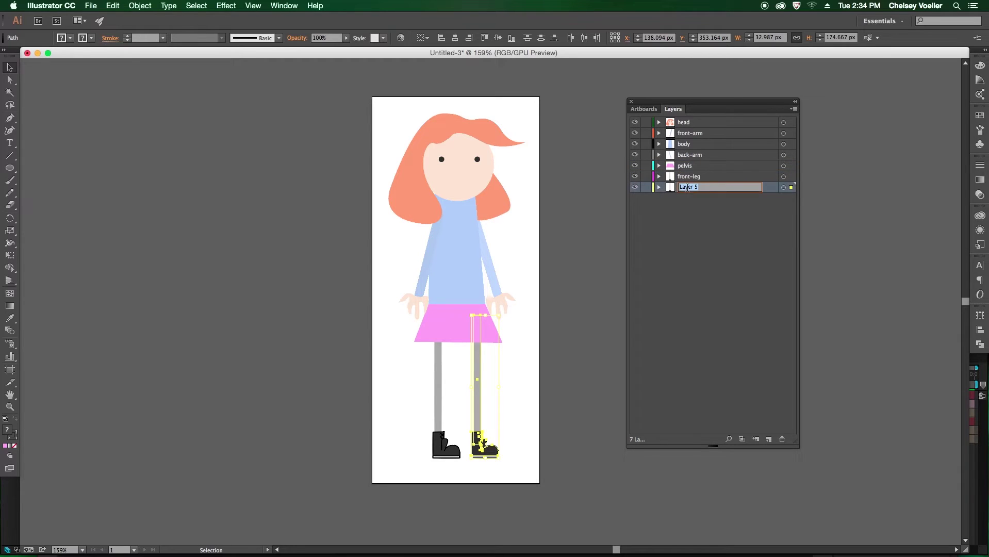
{"action": "type", "text": "back-leg"}
{"action": "key", "text": "Return"}
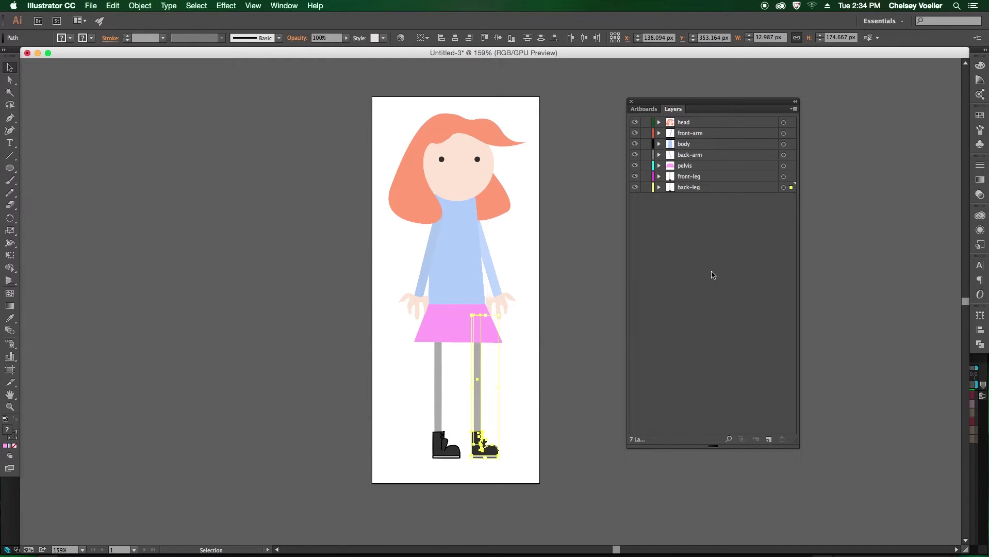
Deselect all artwork and bring up the File menu.
{"action": "left_click", "coordinate": [531, 337]}
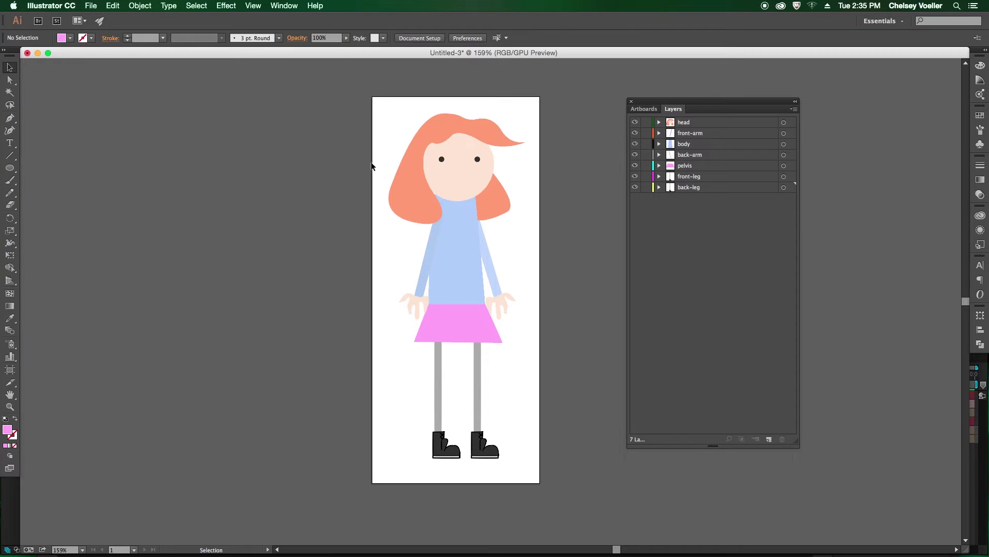
{"action": "left_click", "coordinate": [92, 6]}
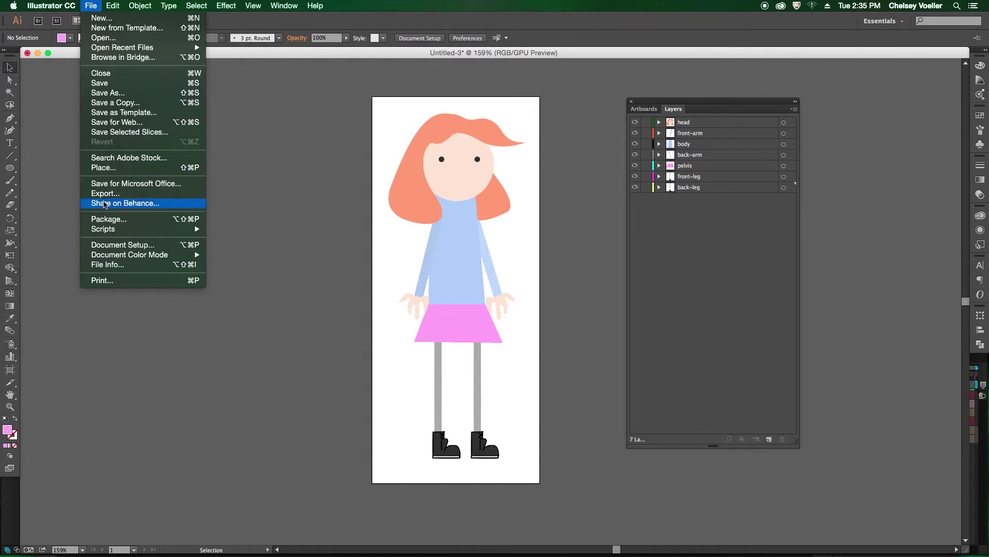
{"action": "mouse_move", "coordinate": [113, 257]}
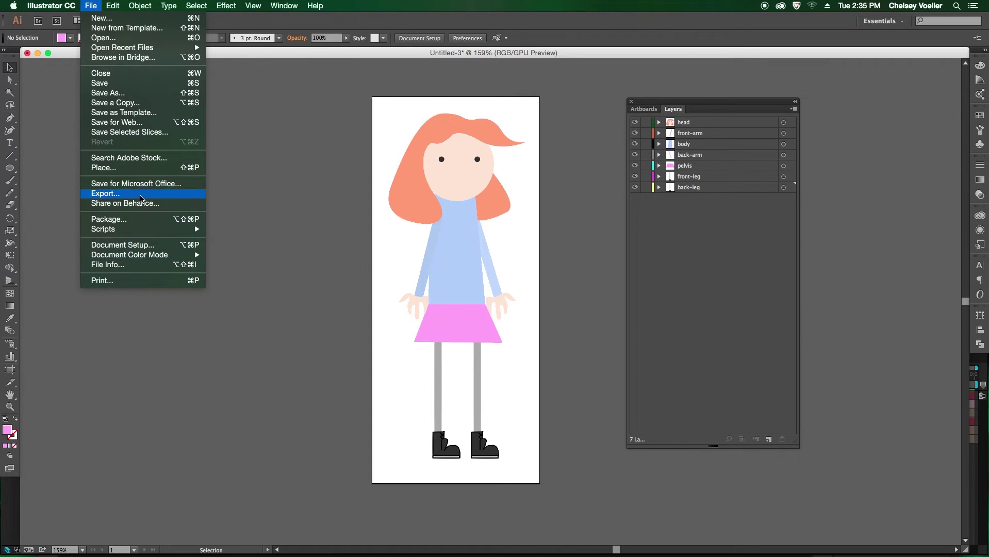
Export the artwork in Photoshop (psd) format under the name girl-character.
{"action": "left_click", "coordinate": [105, 193]}
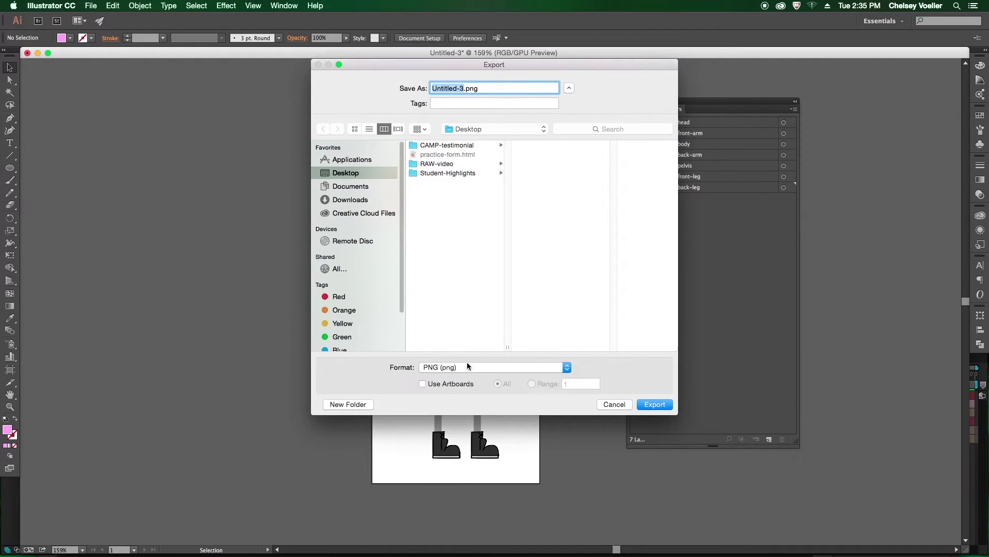
{"action": "left_click", "coordinate": [422, 369]}
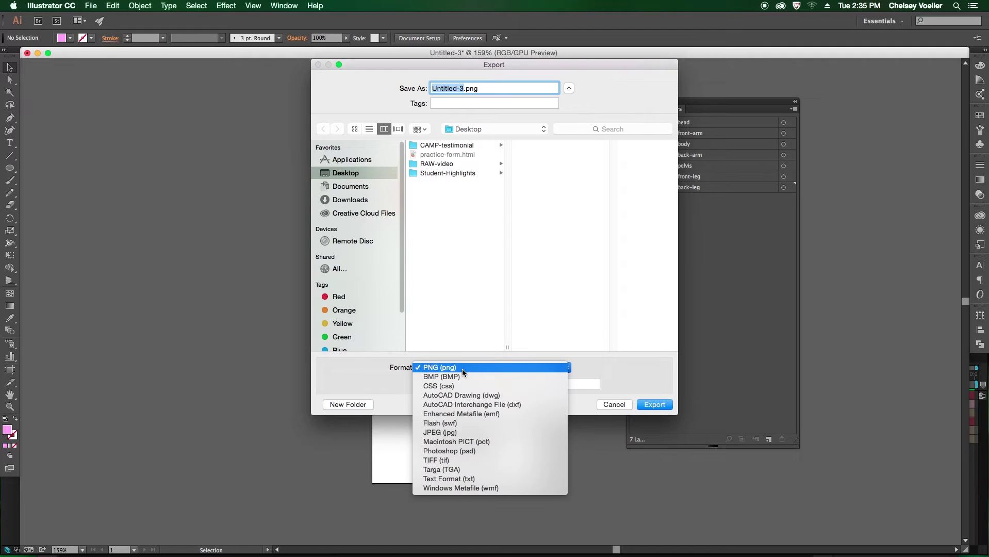
{"action": "left_click", "coordinate": [467, 452]}
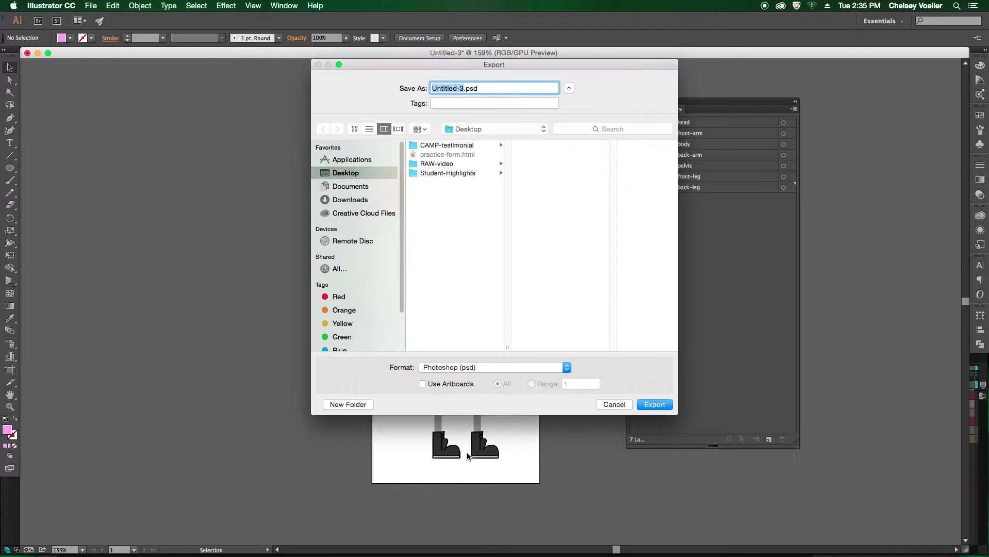
{"action": "type", "text": "girl-character"}
{"action": "key", "text": "Return"}
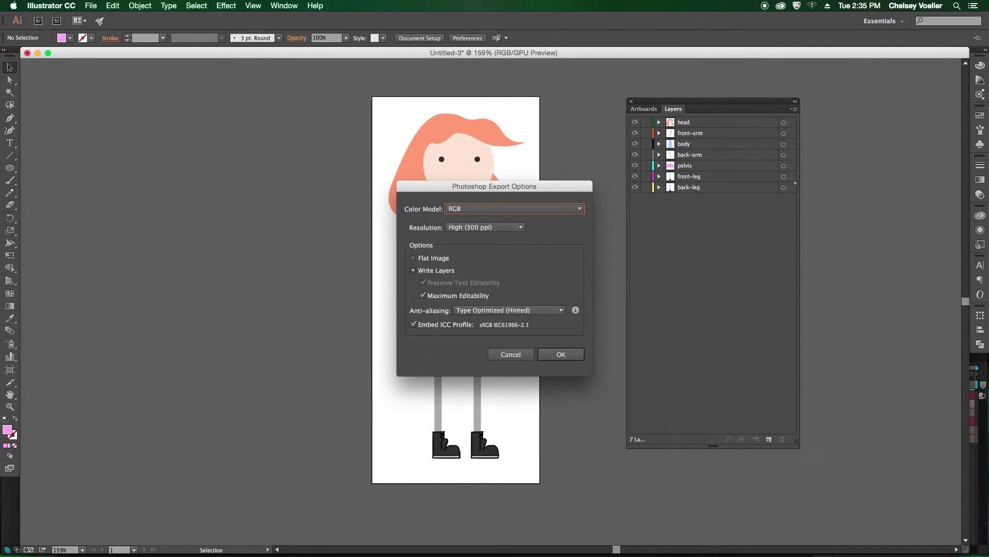
Keep Write Layers selected in the Photoshop export options and write the file.
{"action": "left_click", "coordinate": [429, 271]}
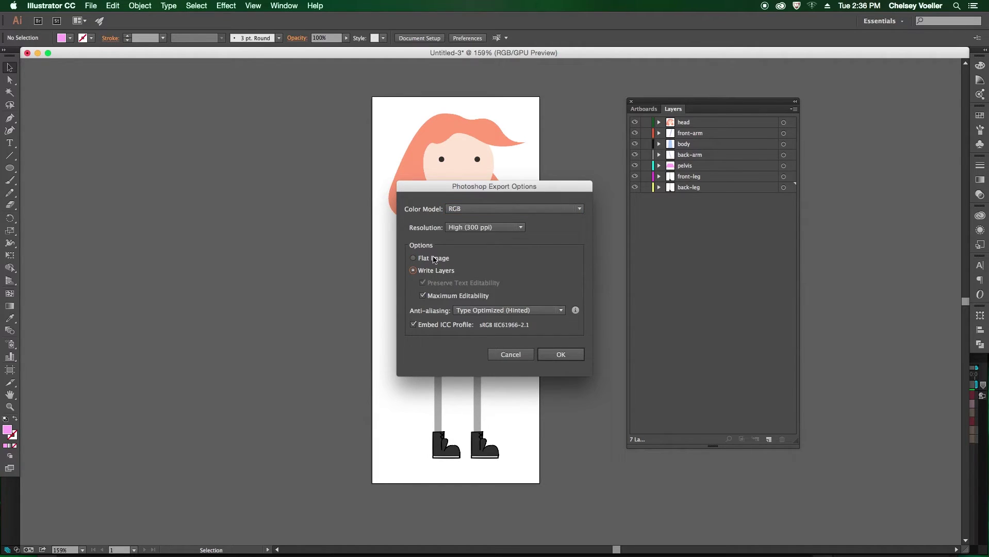
{"action": "left_click", "coordinate": [436, 259]}
{"action": "left_click", "coordinate": [435, 271]}
{"action": "left_click", "coordinate": [562, 355]}
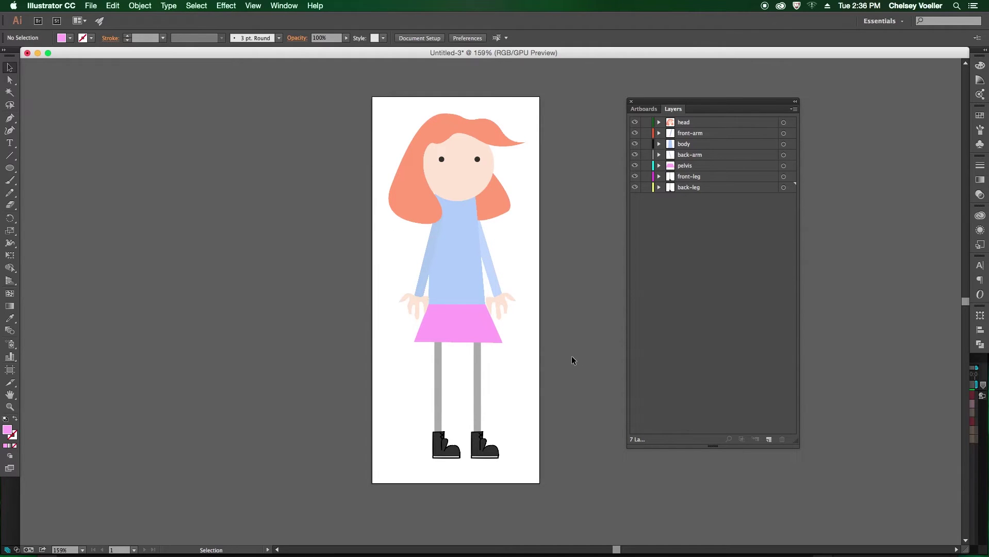
Reveal girl-character.psd on the desktop and launch Photoshop.
{"action": "key", "text": "F11"}
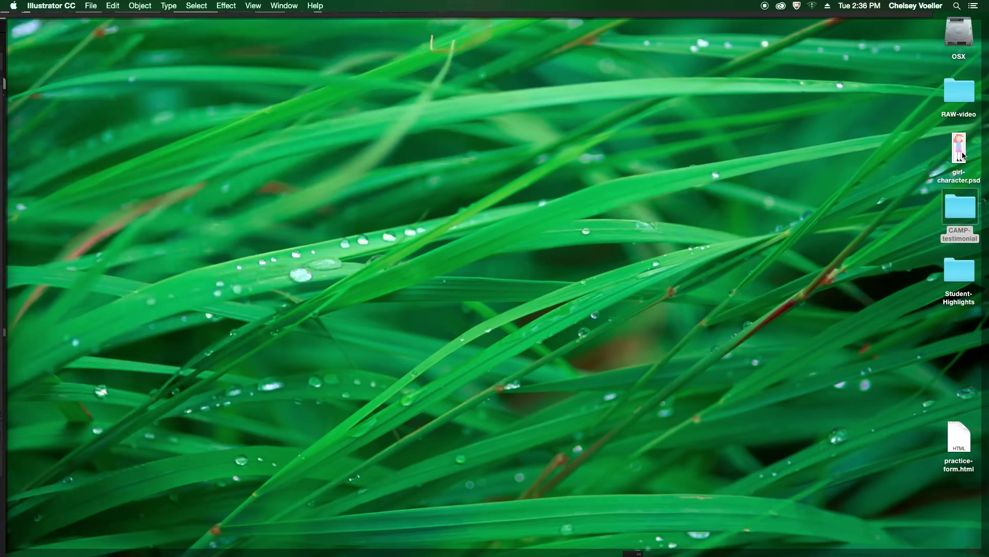
{"action": "mouse_move", "coordinate": [964, 156]}
{"action": "left_mouse_down"}
{"action": "mouse_move", "coordinate": [918, 155]}
{"action": "mouse_move", "coordinate": [959, 151]}
{"action": "left_mouse_up"}
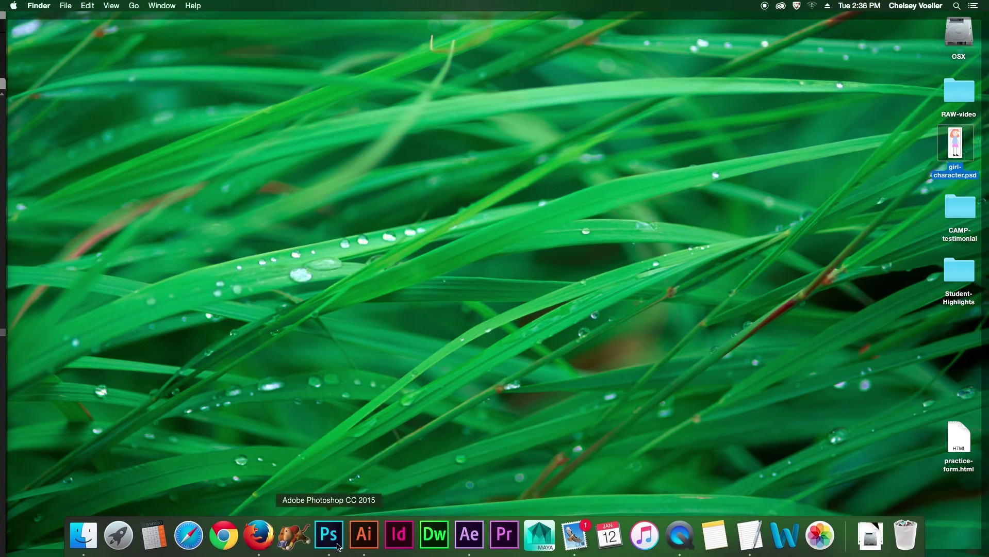
{"action": "left_click", "coordinate": [336, 546]}
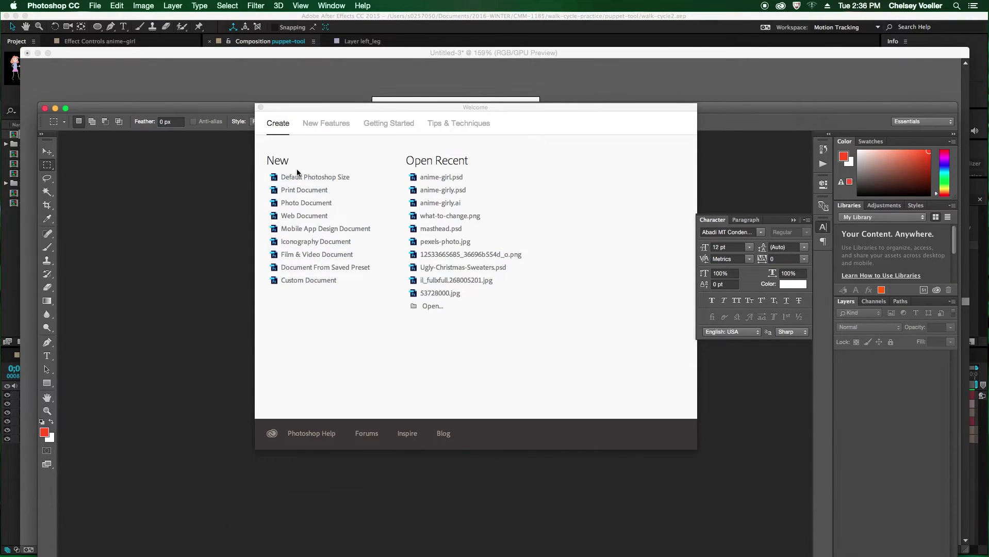
Close Photoshop's Welcome screen, move After Effects aside and bring Photoshop forward.
{"action": "left_click", "coordinate": [261, 107]}
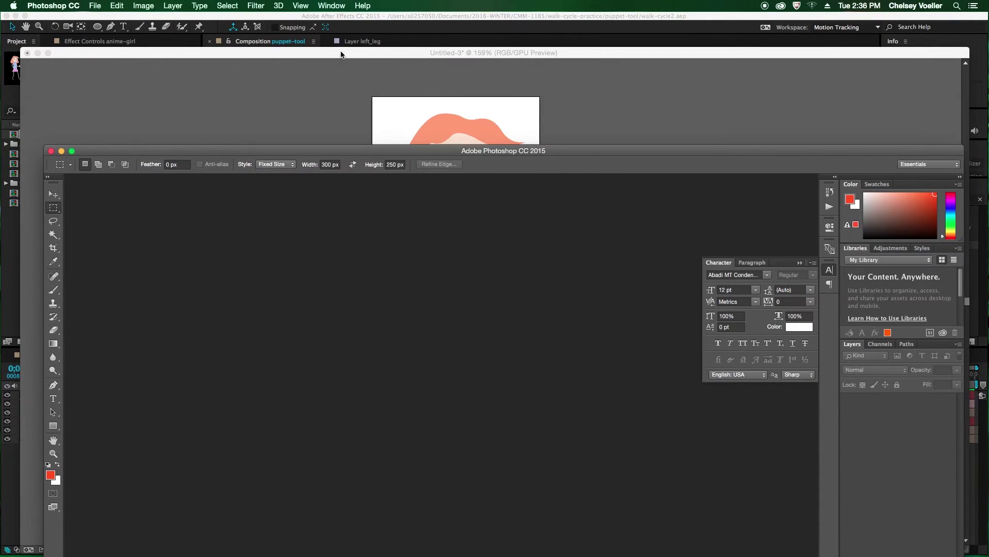
{"action": "left_click", "coordinate": [214, 109]}
{"action": "left_click", "coordinate": [380, 69]}
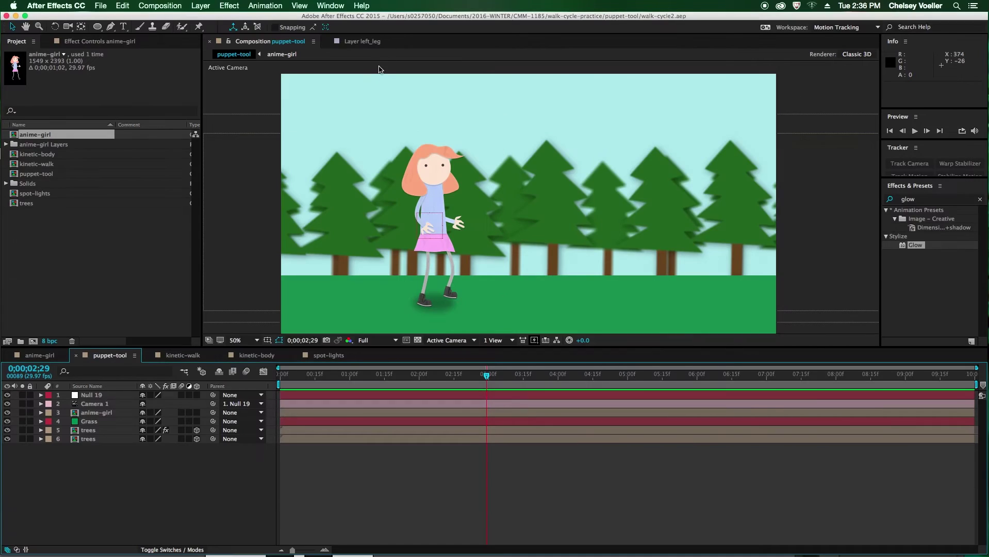
{"action": "left_click_drag", "start_coordinate": [439, 17], "coordinate": [212, 126]}
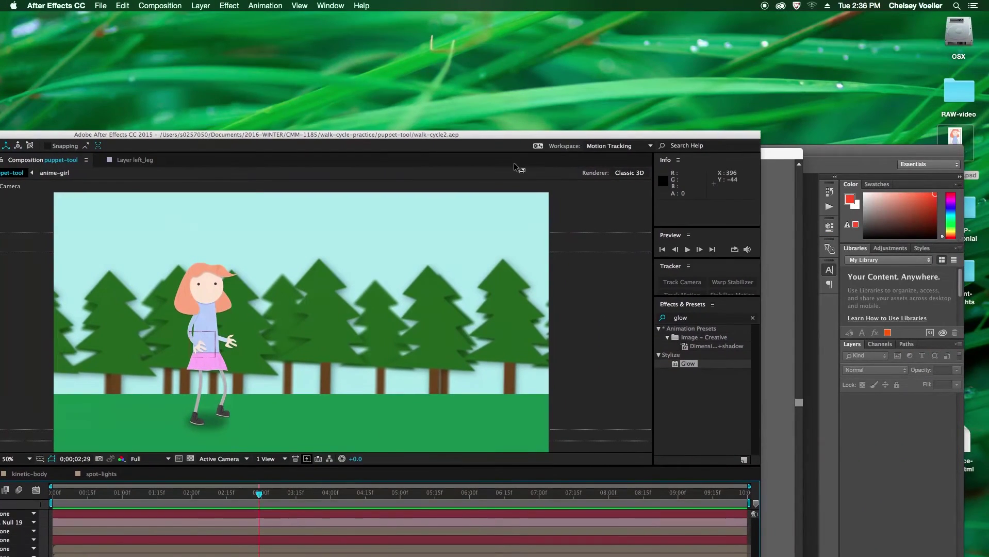
{"action": "left_click", "coordinate": [800, 146]}
{"action": "left_click_drag", "start_coordinate": [801, 146], "coordinate": [775, 48]}
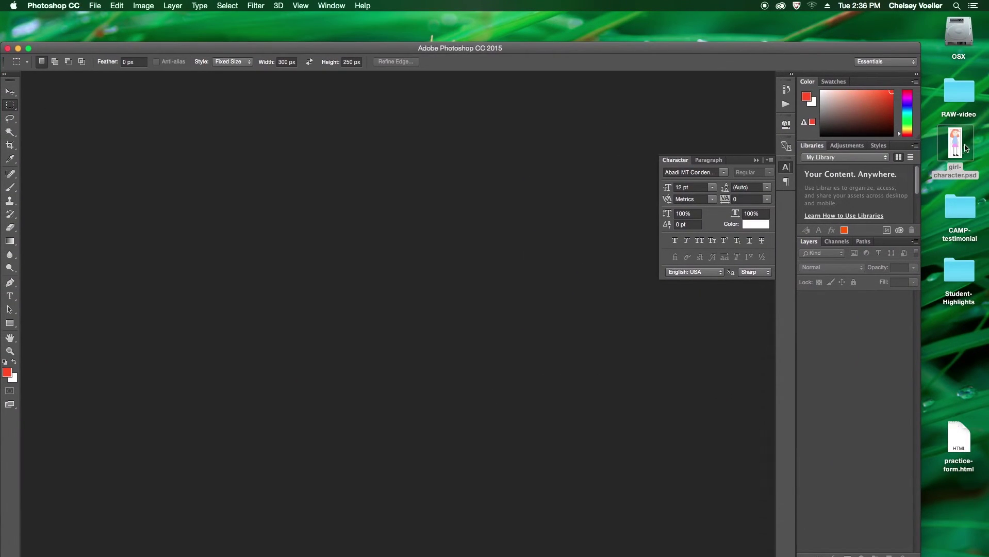
Drop girl-character.psd from the desktop into Photoshop and reposition the window.
{"action": "left_click_drag", "start_coordinate": [963, 150], "coordinate": [431, 208]}
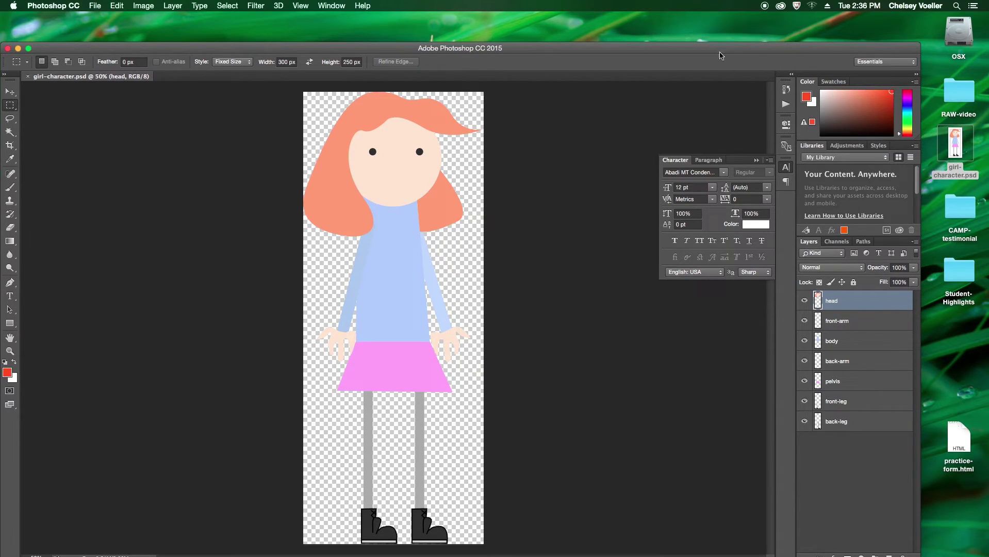
{"action": "left_click_drag", "start_coordinate": [716, 52], "coordinate": [754, 28]}
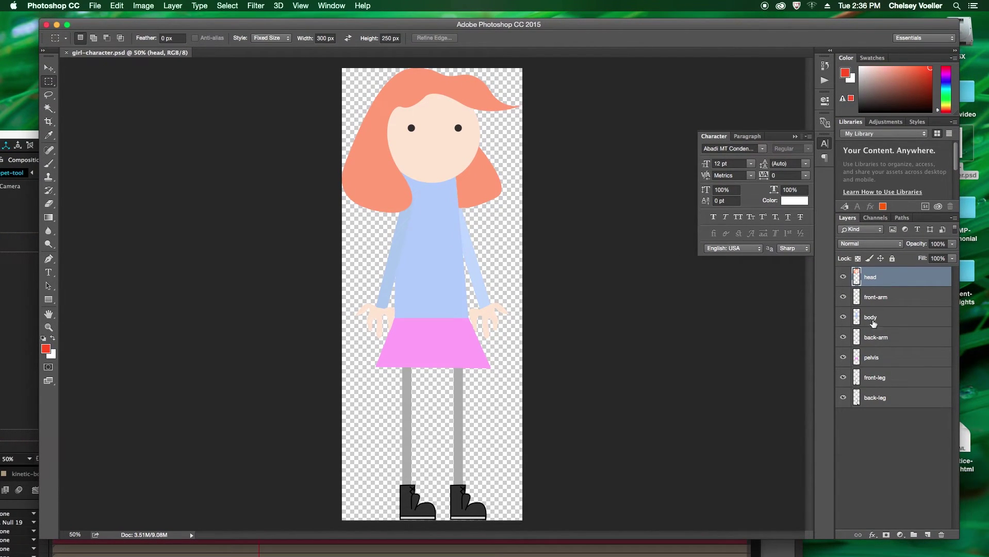
Add a Drop Shadow with distance 10 to the head layer.
{"action": "double_click", "coordinate": [897, 279]}
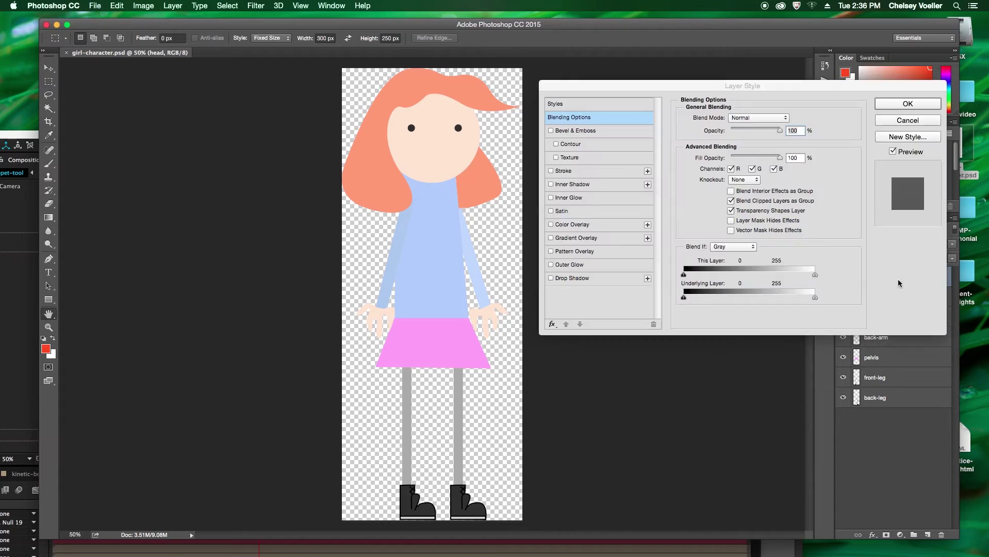
{"action": "left_click", "coordinate": [598, 278]}
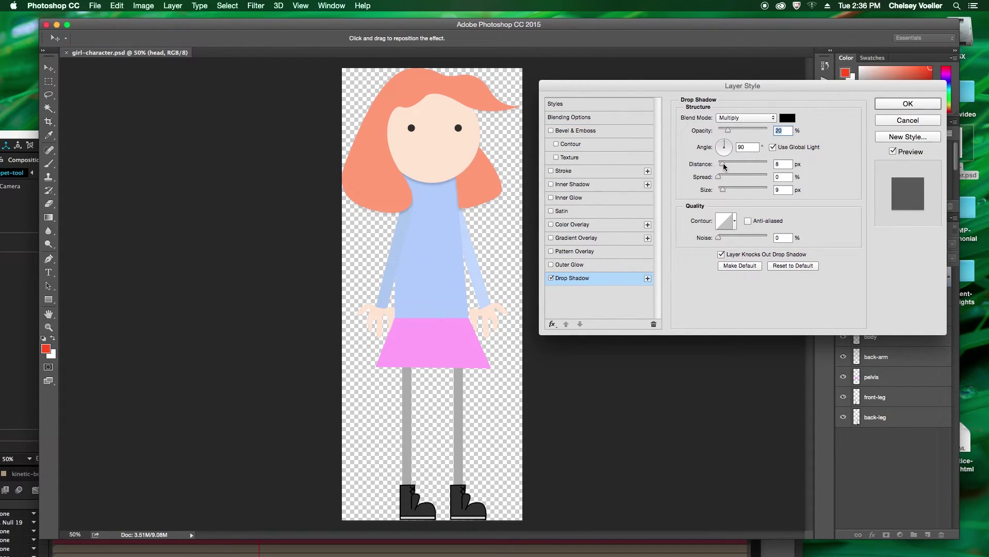
{"action": "left_click_drag", "start_coordinate": [723, 166], "coordinate": [719, 190]}
{"action": "left_click", "coordinate": [890, 105]}
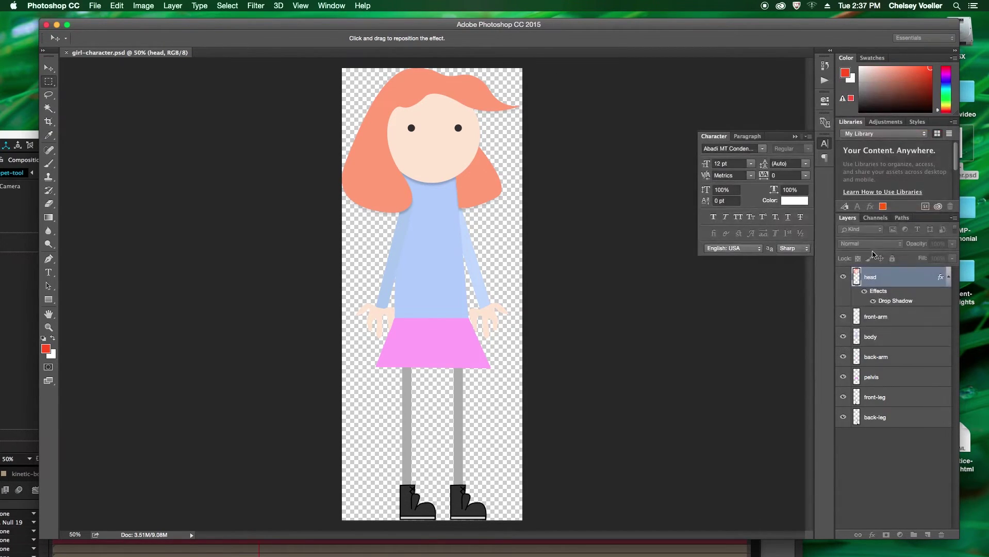
Add an Inner Glow widened to 27 px to the head layer.
{"action": "double_click", "coordinate": [894, 280]}
{"action": "left_click", "coordinate": [587, 200]}
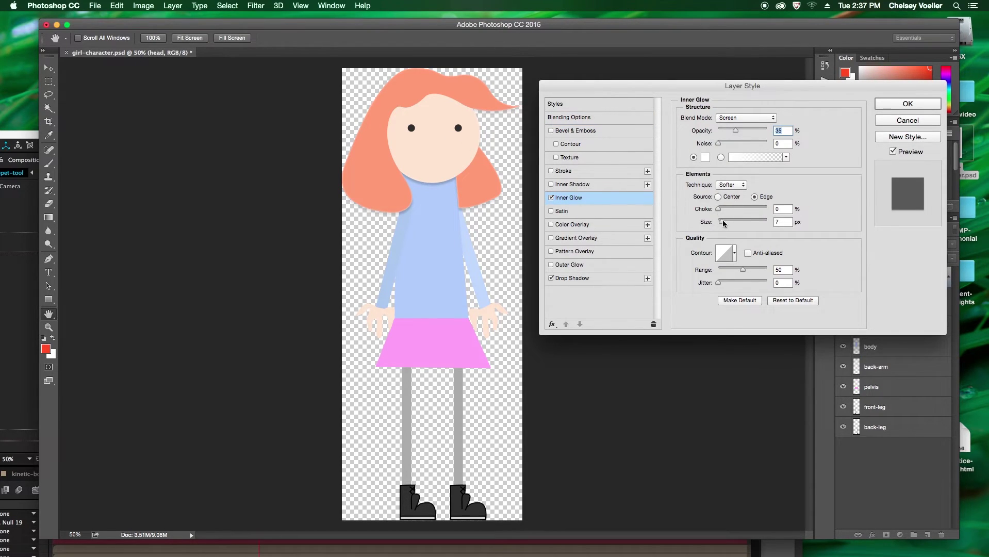
{"action": "left_click_drag", "start_coordinate": [723, 222], "coordinate": [726, 223]}
{"action": "left_click", "coordinate": [912, 104]}
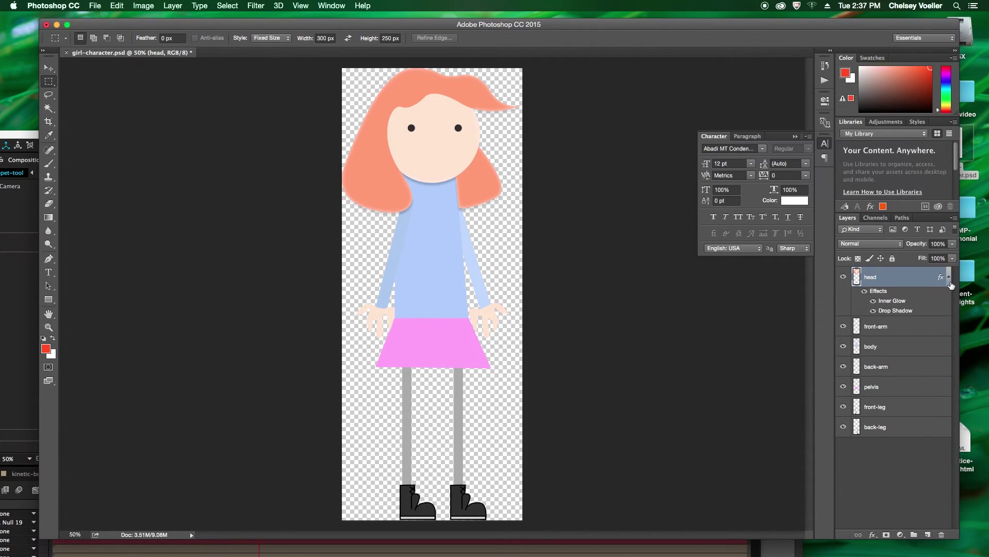
Copy the head's layer style and paste it onto front-arm through back-leg.
{"action": "left_click", "coordinate": [948, 278]}
{"action": "right_click", "coordinate": [915, 280]}
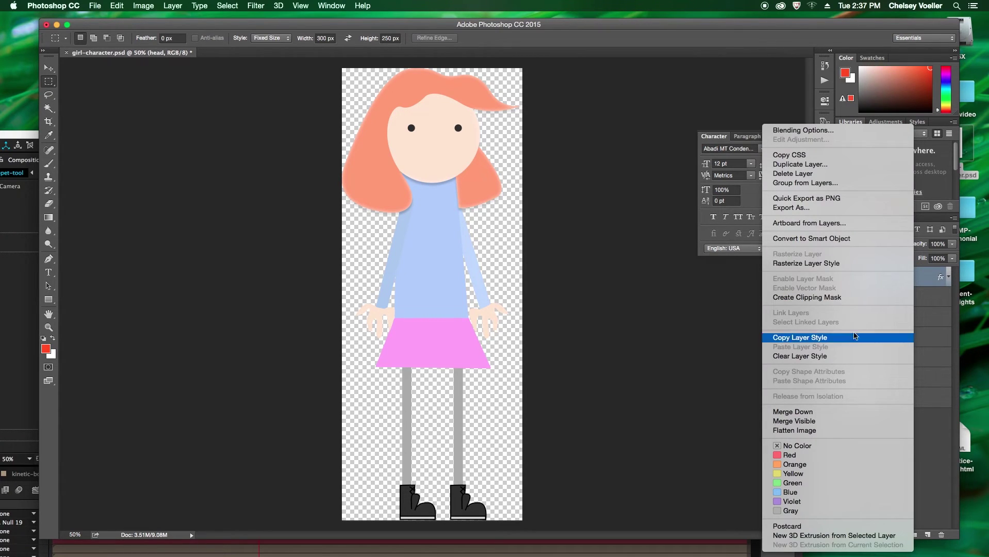
{"action": "left_click", "coordinate": [854, 337]}
{"action": "left_click", "coordinate": [896, 298]}
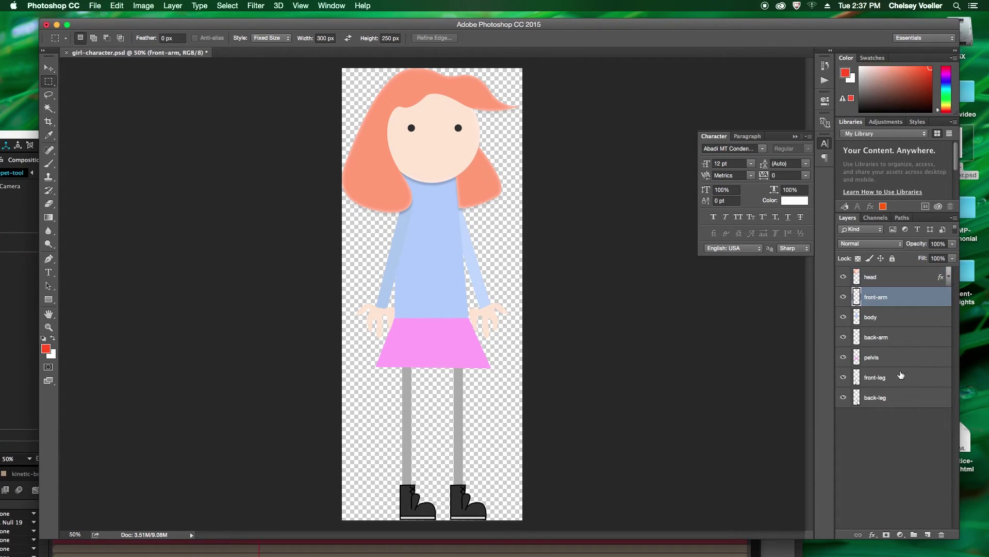
{"action": "left_click", "coordinate": [904, 398], "text": "shift"}
{"action": "right_click", "coordinate": [910, 341]}
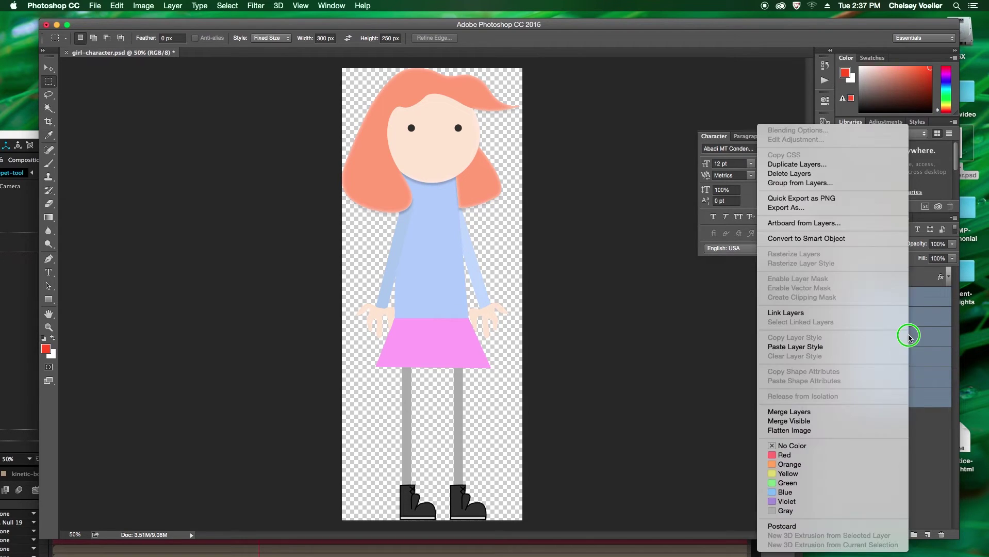
{"action": "left_click", "coordinate": [862, 349]}
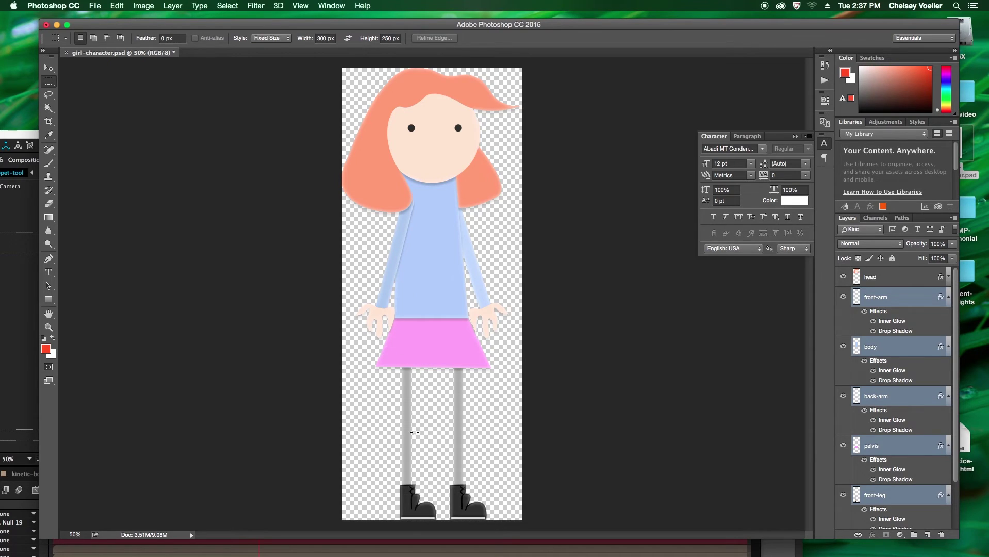
{"action": "left_click", "coordinate": [949, 297], "text": "alt"}
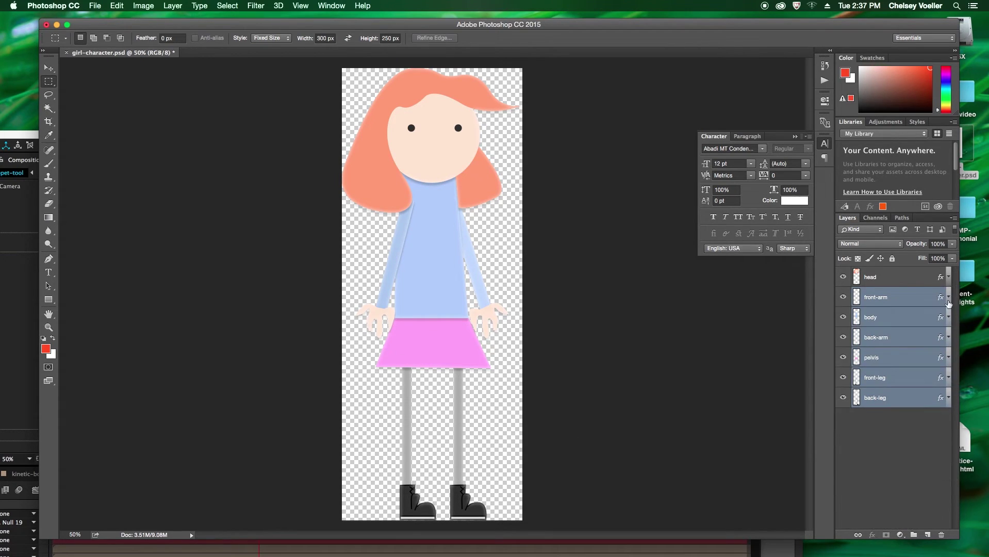
{"action": "left_click", "coordinate": [902, 281]}
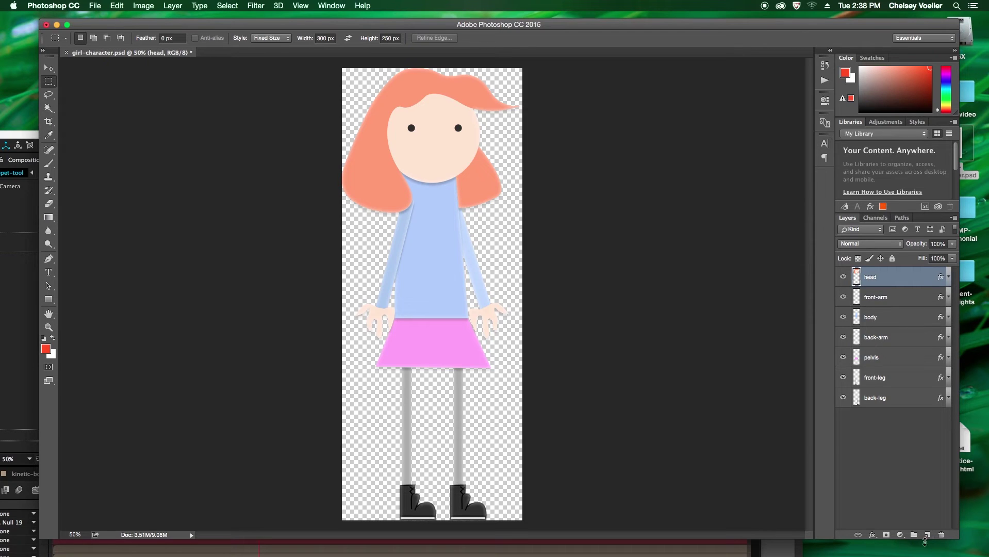
Add a Pattern fill layer using the purple pattern, with Link with Layer unchecked.
{"action": "left_click", "coordinate": [901, 535]}
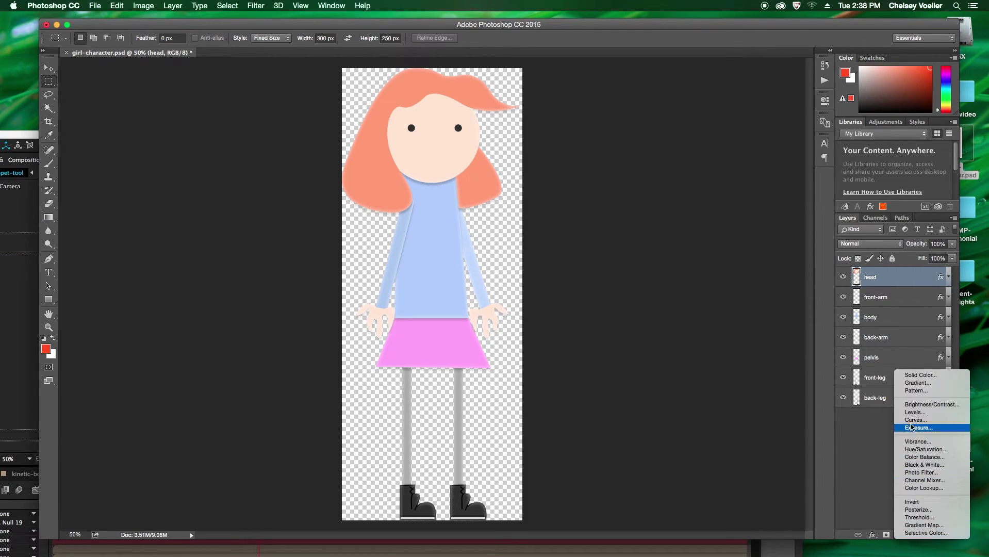
{"action": "left_click", "coordinate": [918, 391]}
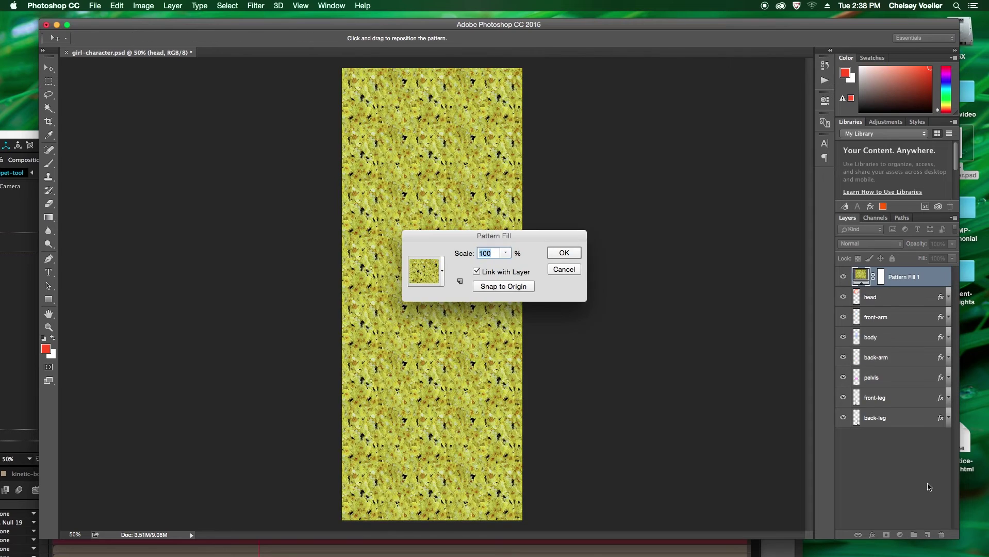
{"action": "left_click_drag", "start_coordinate": [535, 234], "coordinate": [682, 163]}
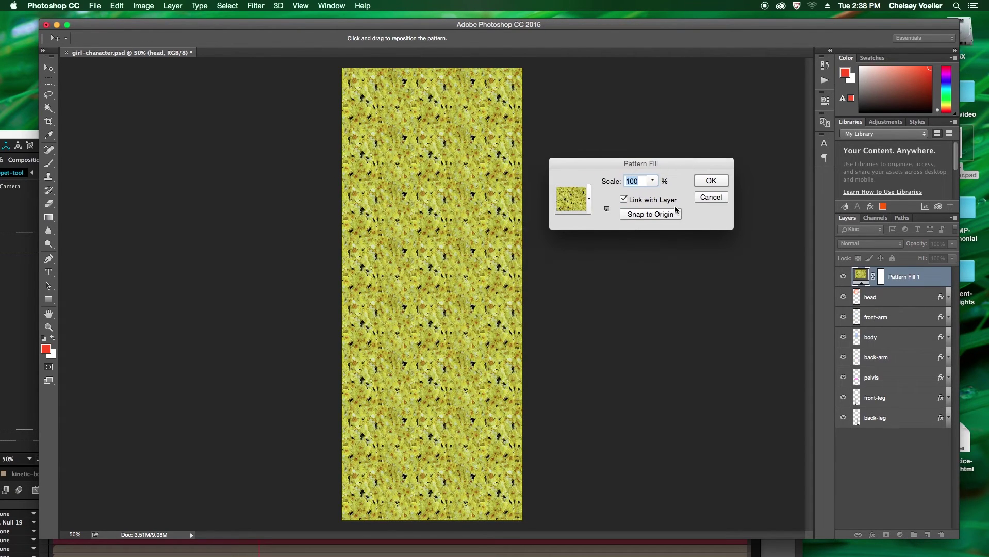
{"action": "left_click", "coordinate": [586, 208]}
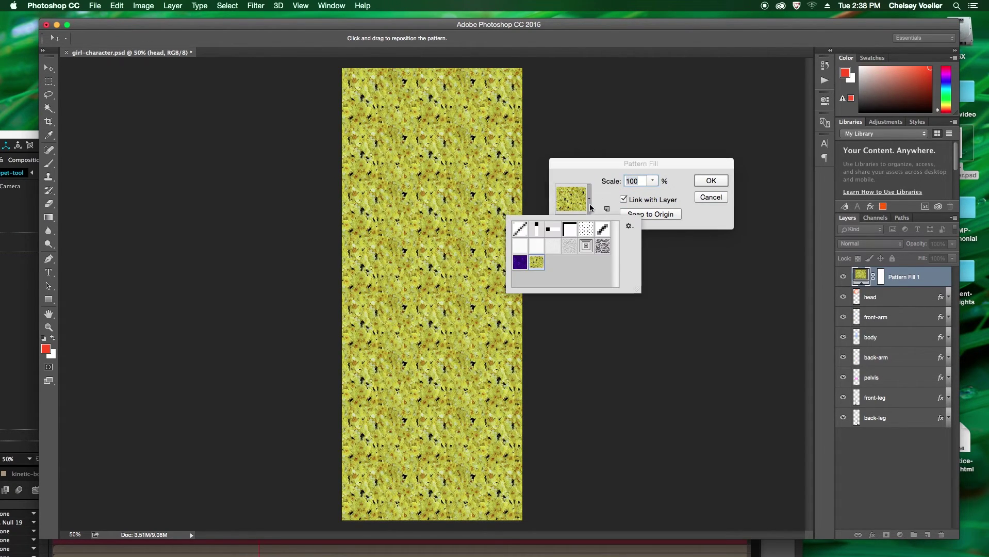
{"action": "left_click", "coordinate": [593, 246]}
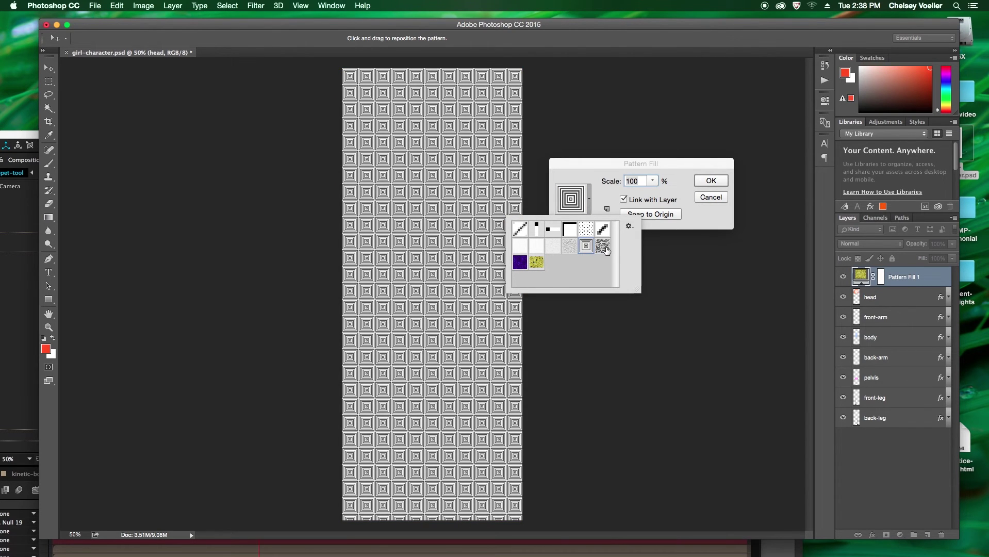
{"action": "left_click", "coordinate": [603, 246]}
{"action": "left_click", "coordinate": [602, 230]}
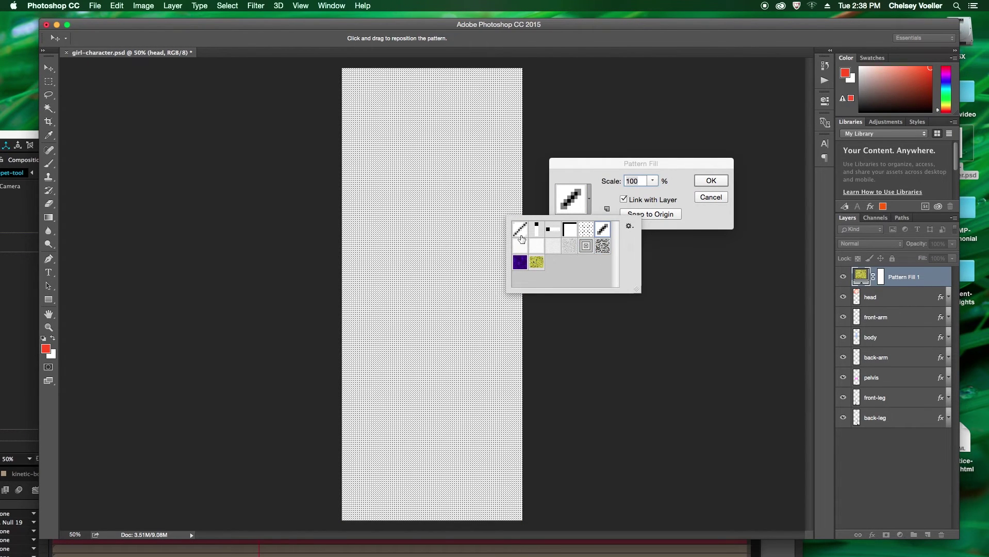
{"action": "left_click", "coordinate": [521, 234]}
{"action": "left_click", "coordinate": [570, 246]}
{"action": "left_click", "coordinate": [536, 262]}
{"action": "left_click", "coordinate": [520, 264]}
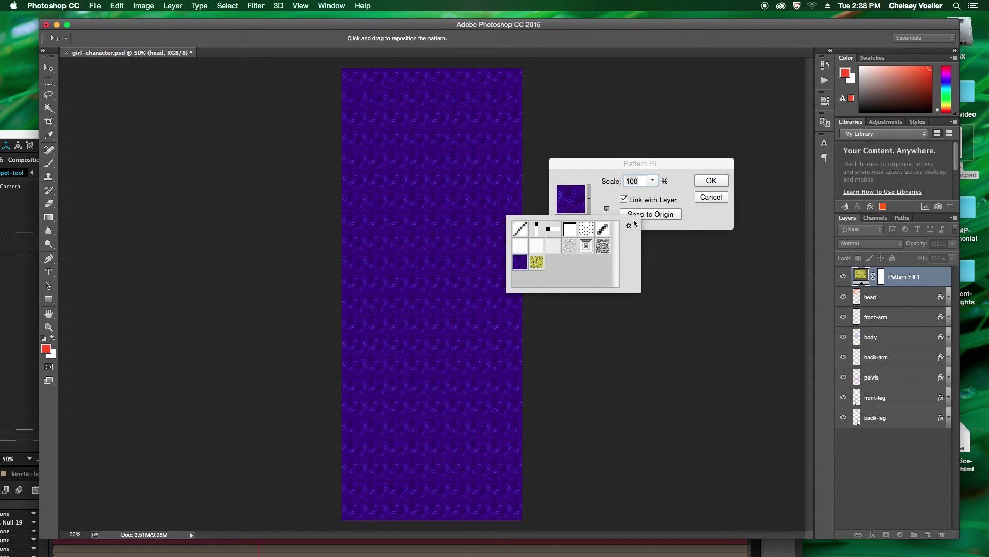
{"action": "left_click", "coordinate": [677, 200]}
{"action": "left_click", "coordinate": [710, 181]}
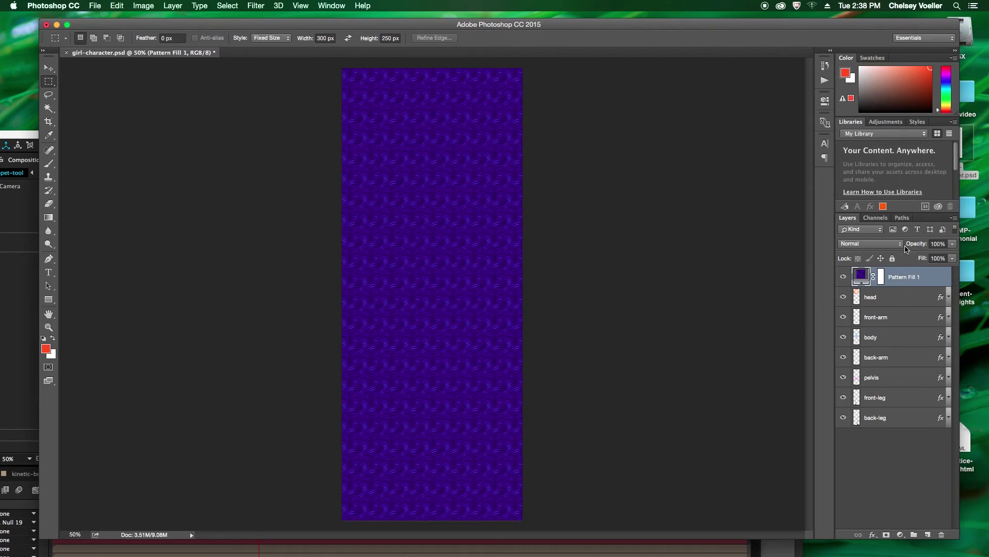
Set Pattern Fill 1 to Screen blend mode and lower its opacity.
{"action": "left_click", "coordinate": [904, 246]}
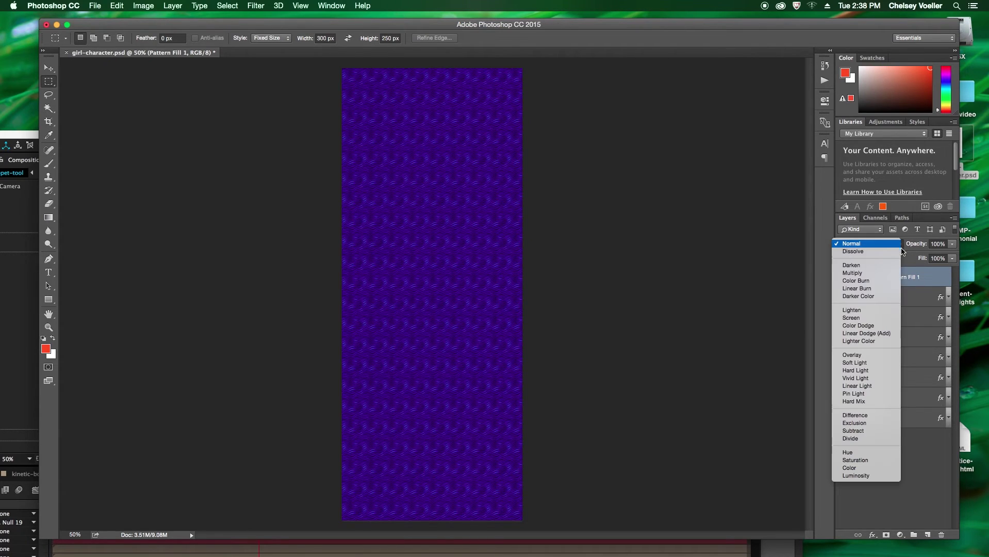
{"action": "left_click", "coordinate": [881, 274]}
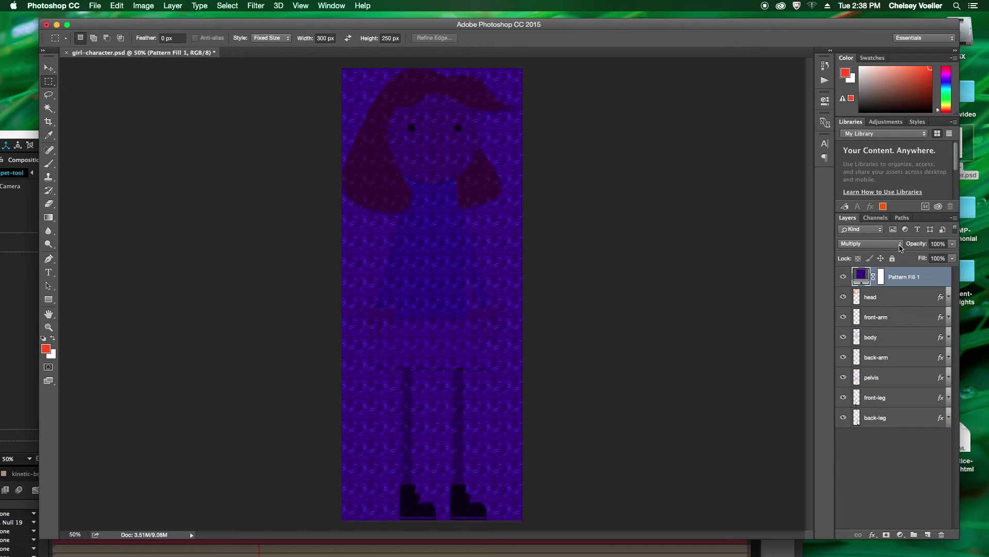
{"action": "left_click", "coordinate": [901, 248]}
{"action": "left_click", "coordinate": [889, 286]}
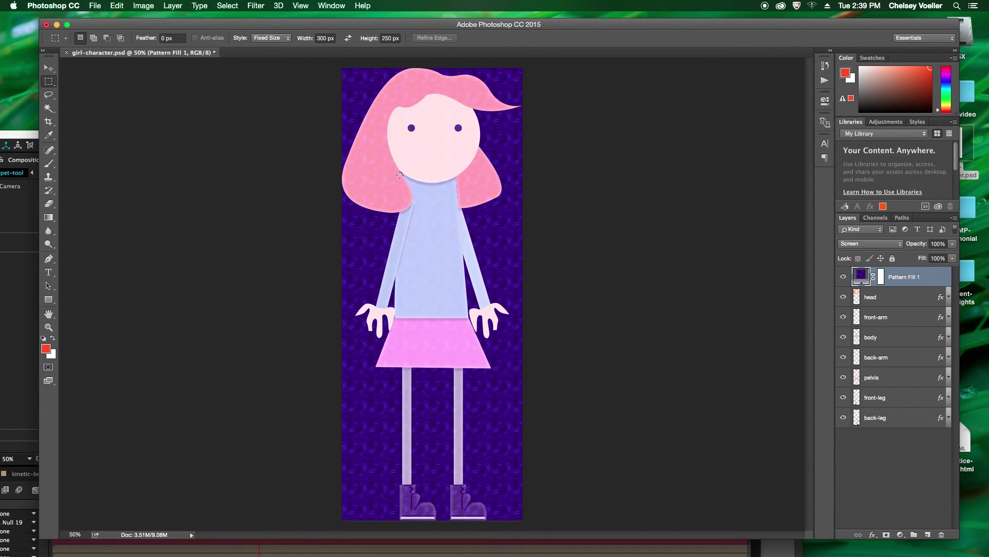
{"action": "left_click", "coordinate": [953, 245]}
{"action": "mouse_move", "coordinate": [936, 258]}
{"action": "left_mouse_down"}
{"action": "mouse_move", "coordinate": [927, 258]}
{"action": "mouse_move", "coordinate": [937, 259]}
{"action": "left_mouse_up"}
{"action": "left_click", "coordinate": [958, 253]}
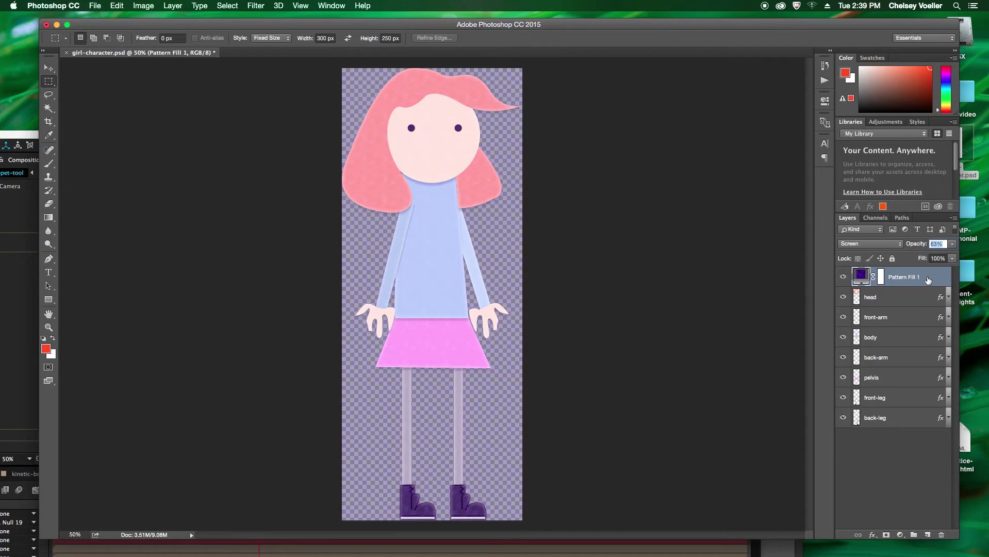
Duplicate Pattern Fill 1 five times and enlarge the window to show more layers.
{"action": "left_click_drag", "start_coordinate": [929, 280], "coordinate": [927, 535]}
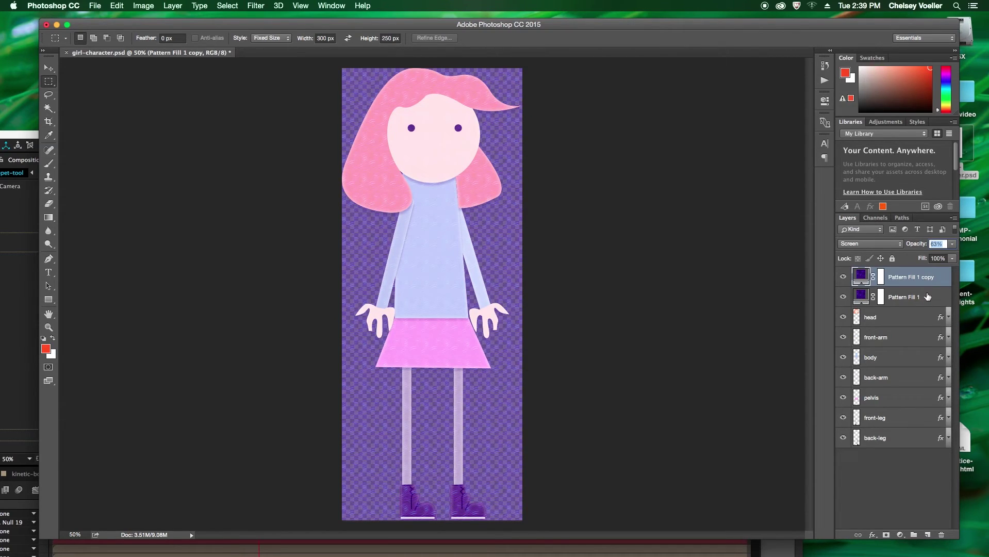
{"action": "left_click_drag", "start_coordinate": [928, 296], "coordinate": [927, 535]}
{"action": "left_click_drag", "start_coordinate": [934, 316], "coordinate": [927, 535]}
{"action": "left_click_drag", "start_coordinate": [921, 339], "coordinate": [927, 535]}
{"action": "left_click_drag", "start_coordinate": [913, 357], "coordinate": [928, 535]}
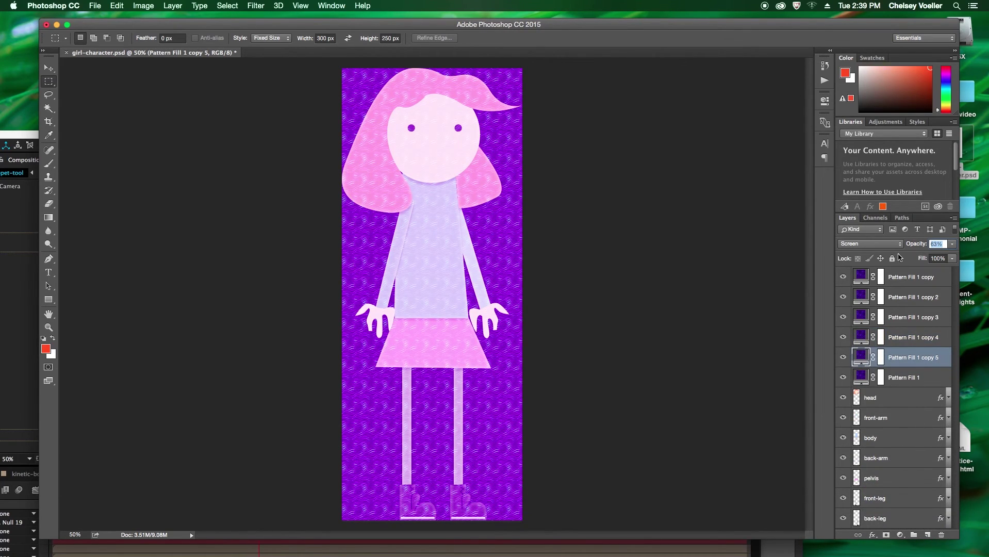
{"action": "left_click_drag", "start_coordinate": [893, 295], "coordinate": [897, 197]}
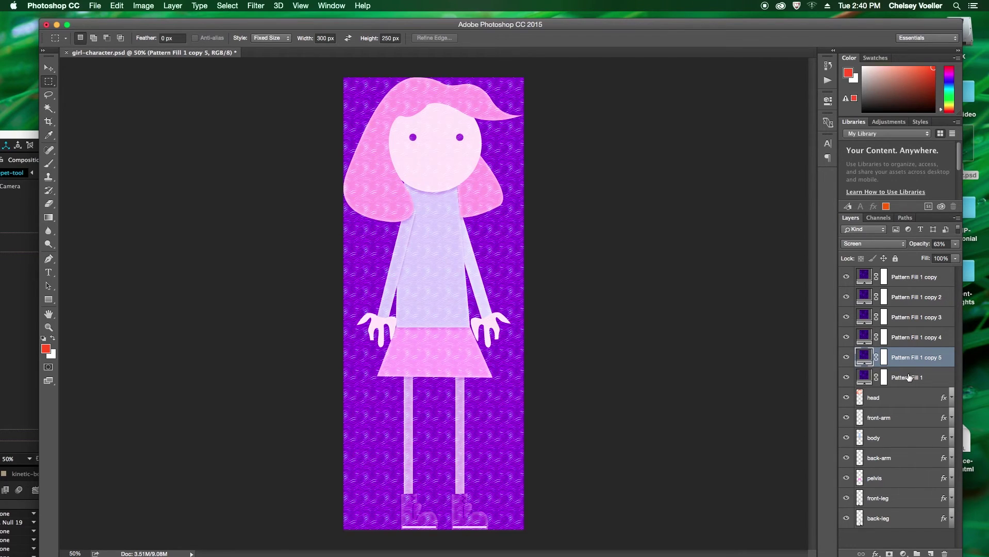
Place pattern fills directly above back-leg, front-leg, pelvis, back-arm, body and front-arm.
{"action": "left_click_drag", "start_coordinate": [905, 378], "coordinate": [906, 512]}
{"action": "left_click_drag", "start_coordinate": [907, 361], "coordinate": [906, 472]}
{"action": "left_click_drag", "start_coordinate": [913, 338], "coordinate": [908, 427]}
{"action": "left_click_drag", "start_coordinate": [909, 320], "coordinate": [907, 388]}
{"action": "left_click_drag", "start_coordinate": [908, 297], "coordinate": [904, 341]}
{"action": "left_click_drag", "start_coordinate": [901, 279], "coordinate": [931, 554]}
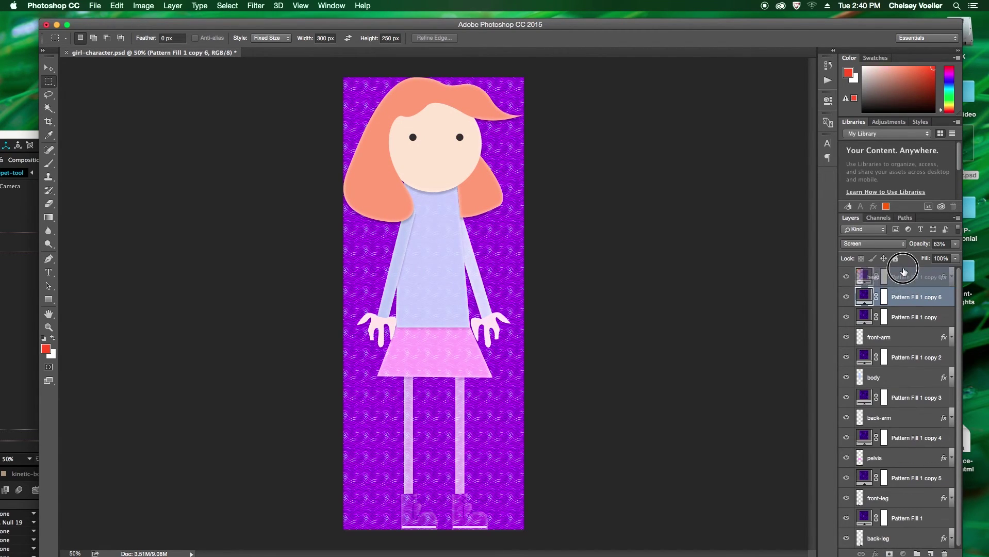
Delete the existing layer mask on the top pattern fill, Pattern Fill 1 copy 6.
{"action": "scroll", "coordinate": [908, 289], "scroll_direction": "down", "scroll_amount": 1}
{"action": "right_click", "coordinate": [880, 278]}
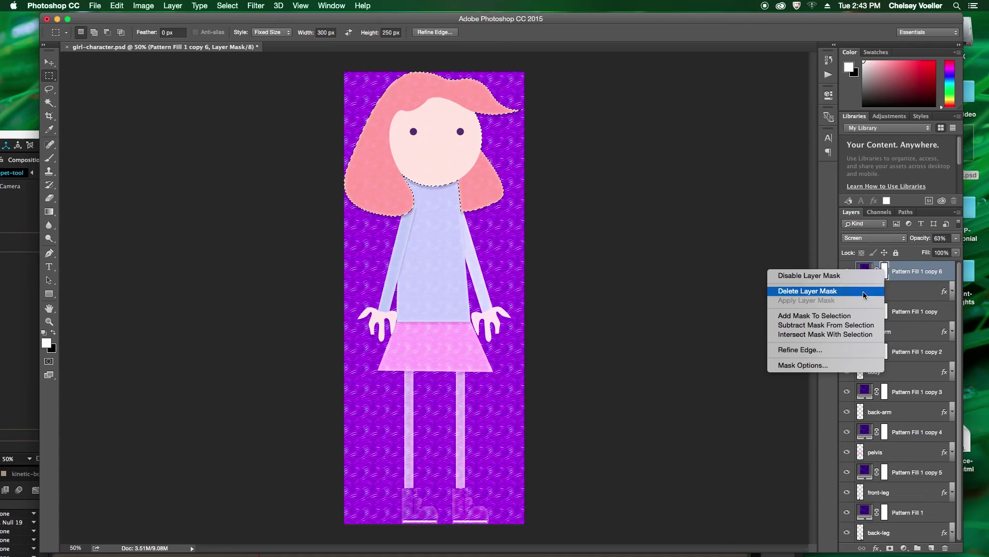
{"action": "left_click", "coordinate": [865, 292]}
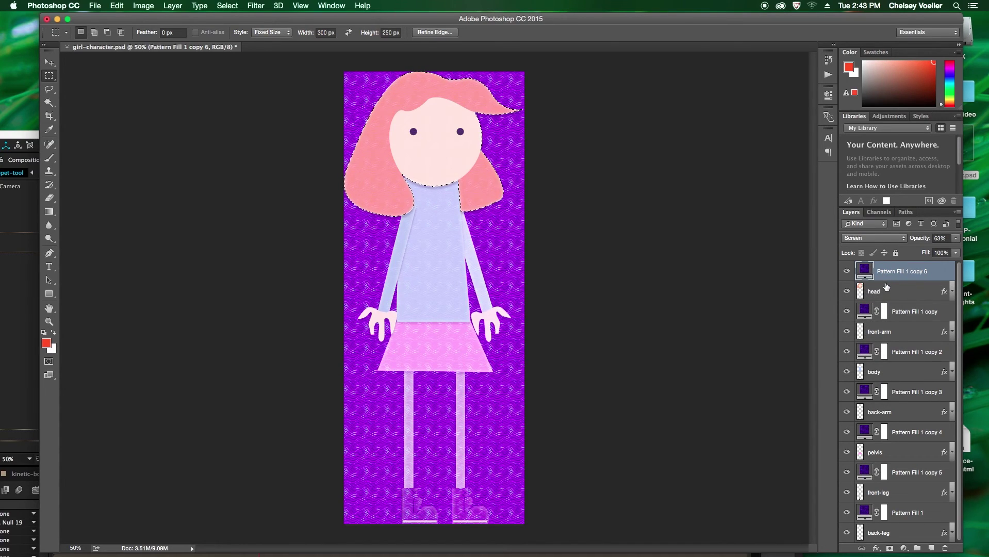
Add a new mask to Pattern Fill 1 copy 6 from the head layer's shape.
{"action": "left_click", "coordinate": [802, 287]}
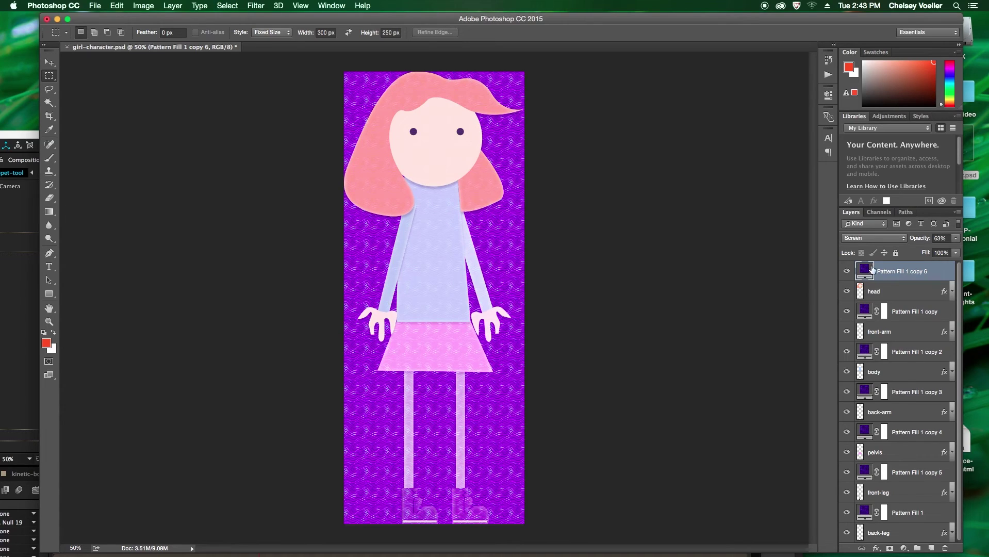
{"action": "left_click", "coordinate": [861, 292], "text": "super"}
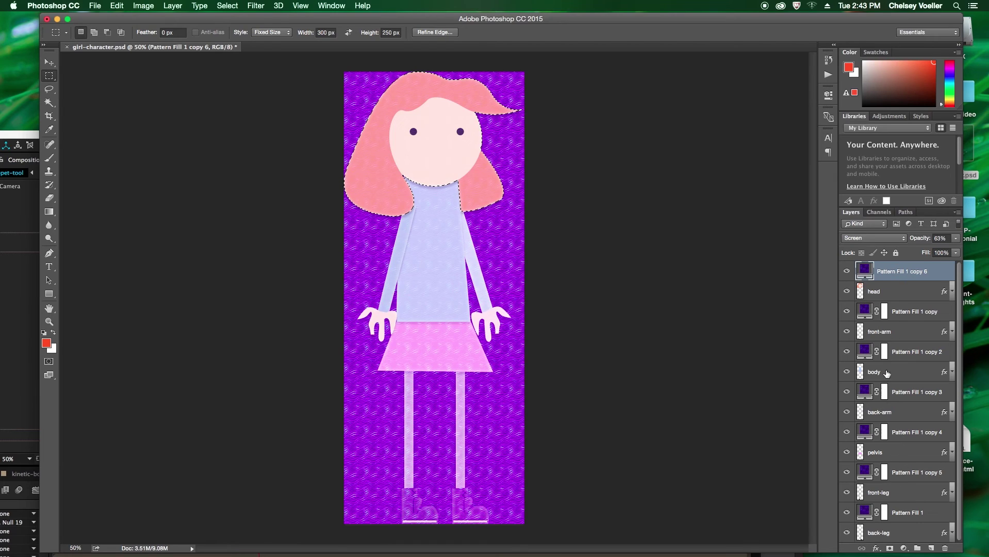
{"action": "left_click", "coordinate": [890, 548]}
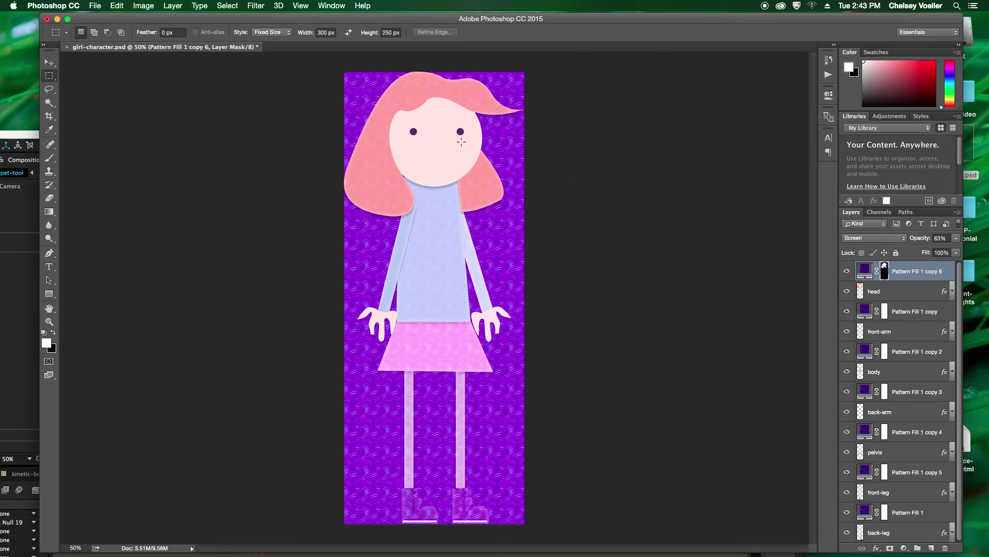
{"action": "double_click", "coordinate": [885, 272]}
{"action": "left_click", "coordinate": [799, 88]}
Limit the Pattern Fill 1 copy 2 and copy 3 masks to their body-part selections.
{"action": "right_click", "coordinate": [884, 315]}
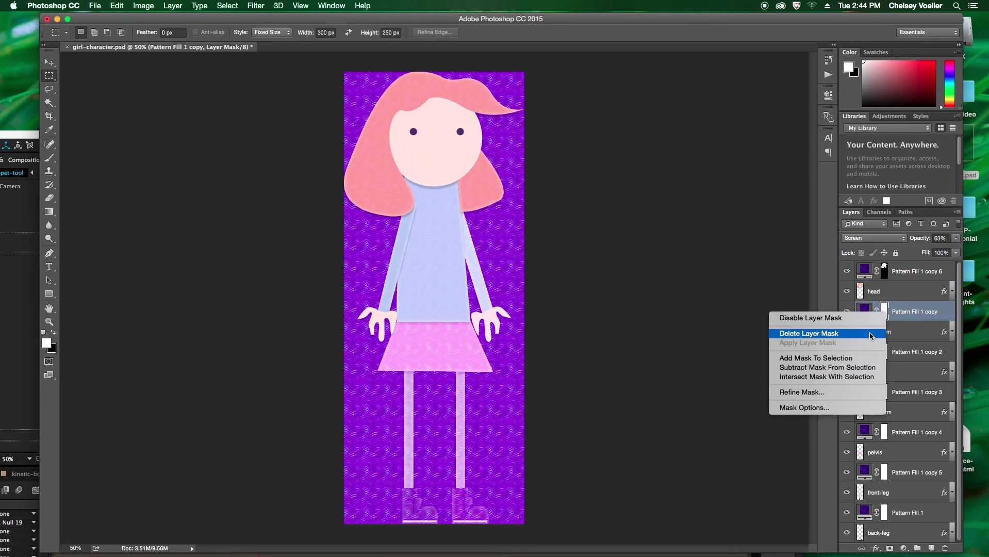
{"action": "left_click", "coordinate": [871, 336]}
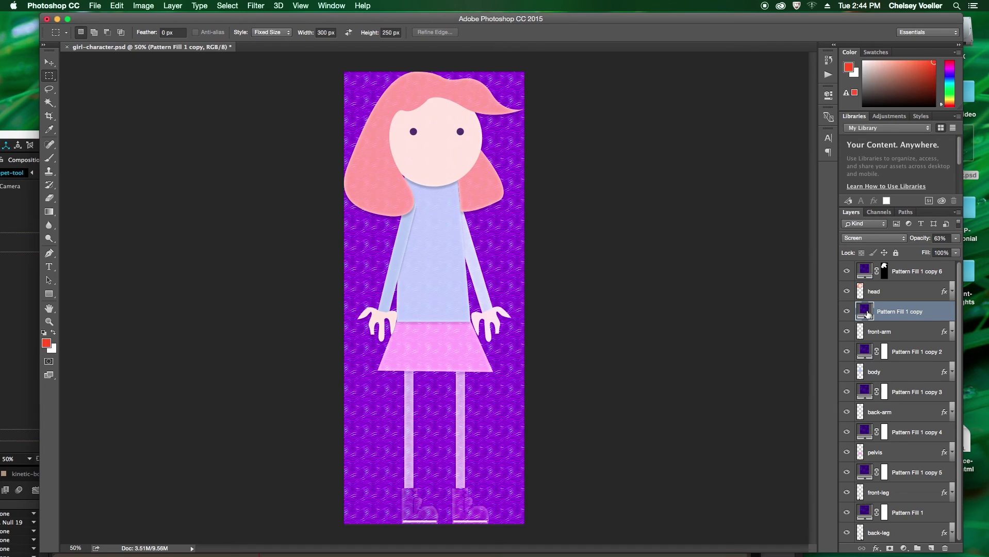
{"action": "key", "text": "super+z"}
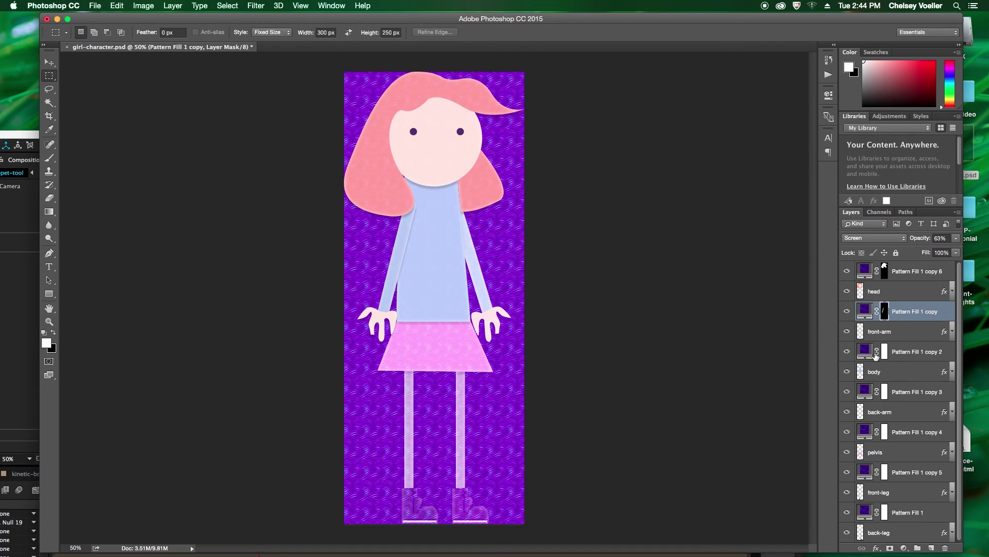
{"action": "right_click", "coordinate": [885, 352]}
{"action": "left_click", "coordinate": [872, 395]}
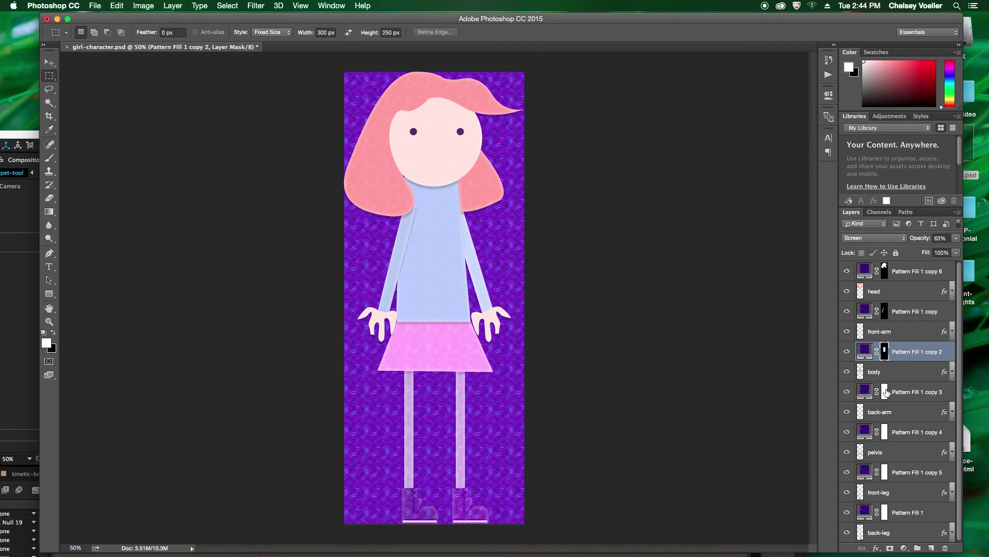
{"action": "left_click", "coordinate": [886, 393]}
{"action": "right_click", "coordinate": [886, 393]}
{"action": "left_click", "coordinate": [815, 433]}
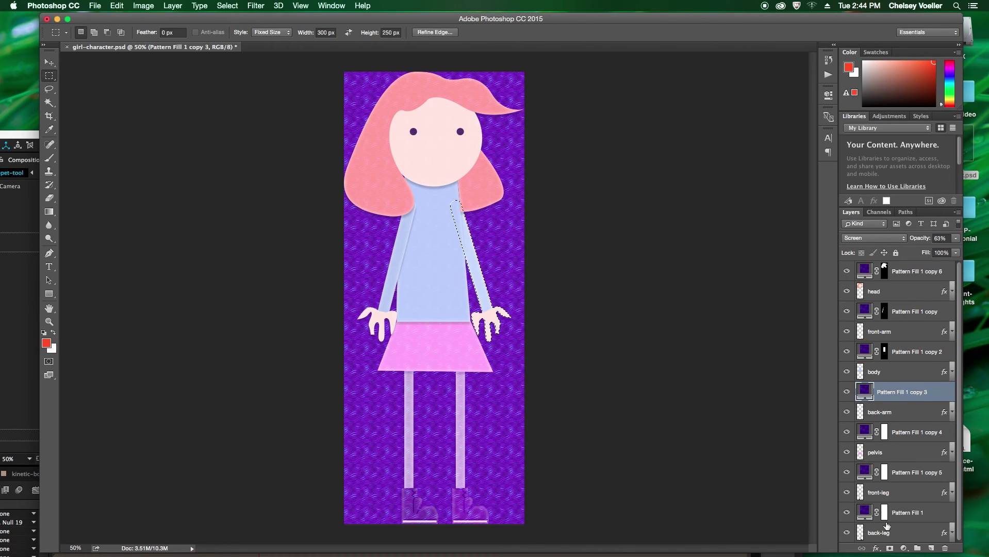
Limit the copy 4, copy 5 and Pattern Fill 1 masks to the pelvis, front leg and back leg.
{"action": "right_click", "coordinate": [885, 433]}
{"action": "left_click", "coordinate": [816, 477]}
{"action": "left_click", "coordinate": [885, 472]}
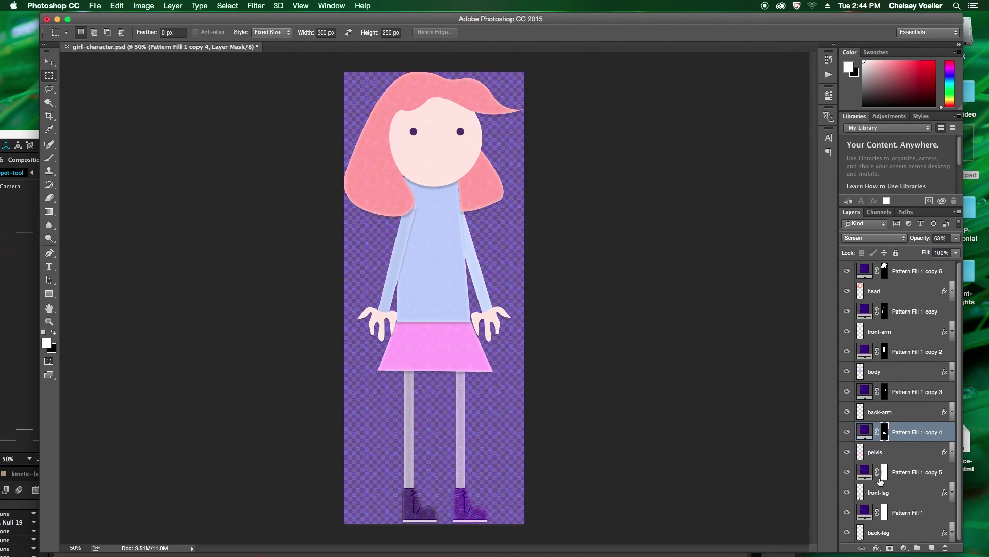
{"action": "right_click", "coordinate": [887, 475]}
{"action": "left_click", "coordinate": [815, 496]}
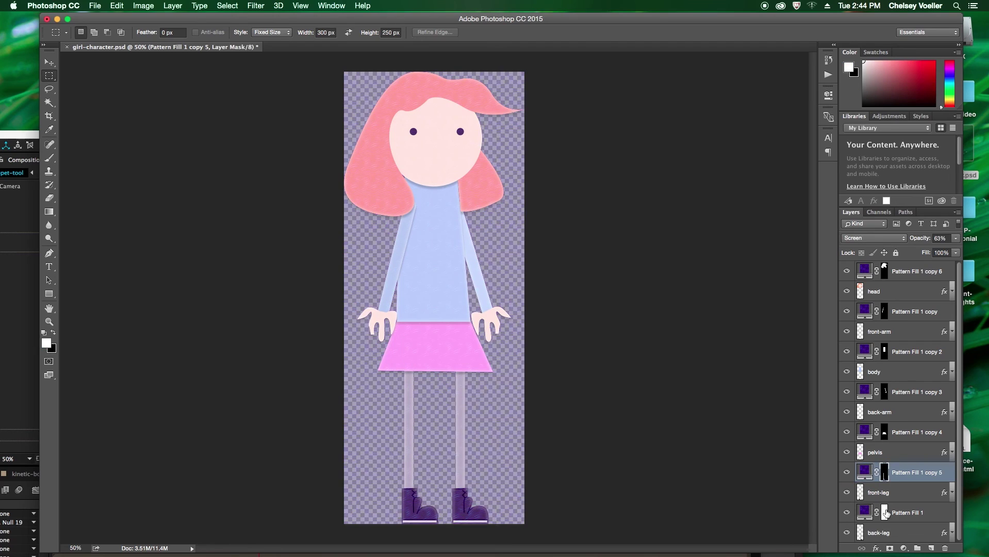
{"action": "right_click", "coordinate": [886, 513]}
{"action": "left_click", "coordinate": [872, 497]}
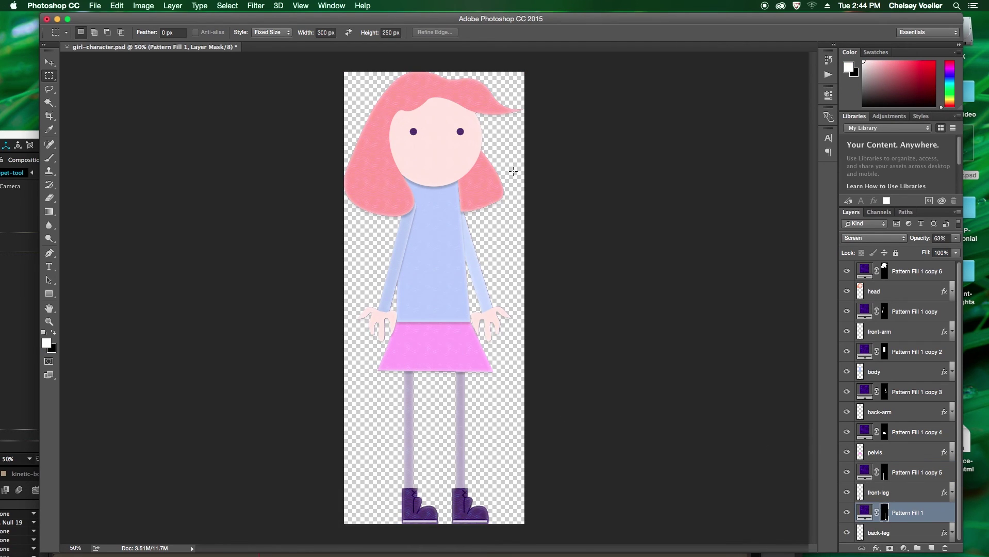
Combine Pattern Fill 1 copy 6 with the head layer into a smart object named head.
{"action": "left_click", "coordinate": [45, 63]}
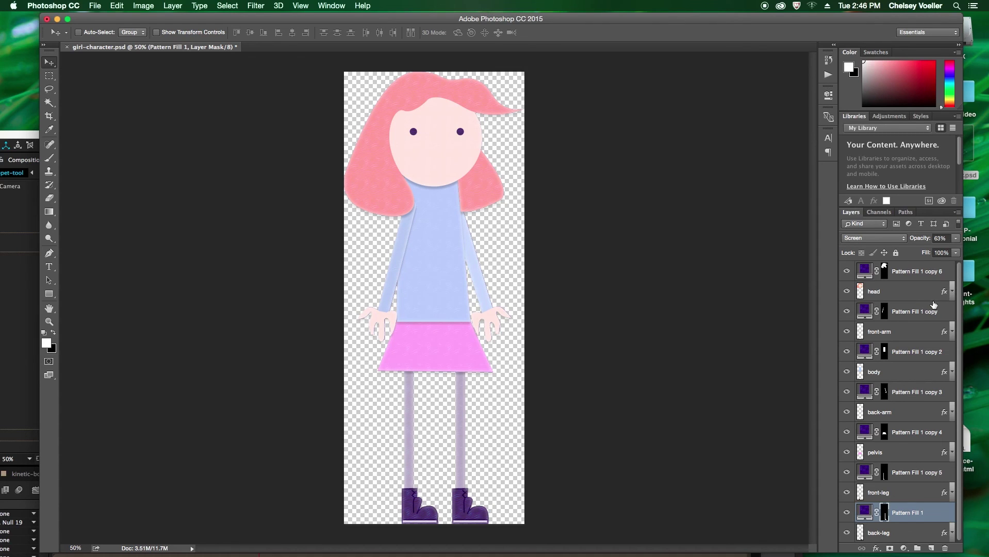
{"action": "left_click", "coordinate": [912, 277]}
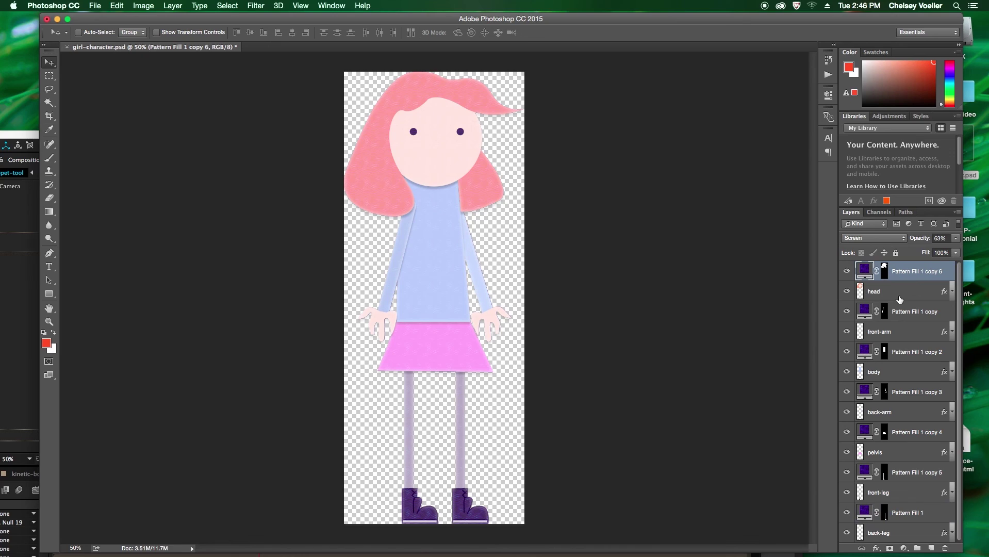
{"action": "left_click", "coordinate": [901, 296], "text": "shift"}
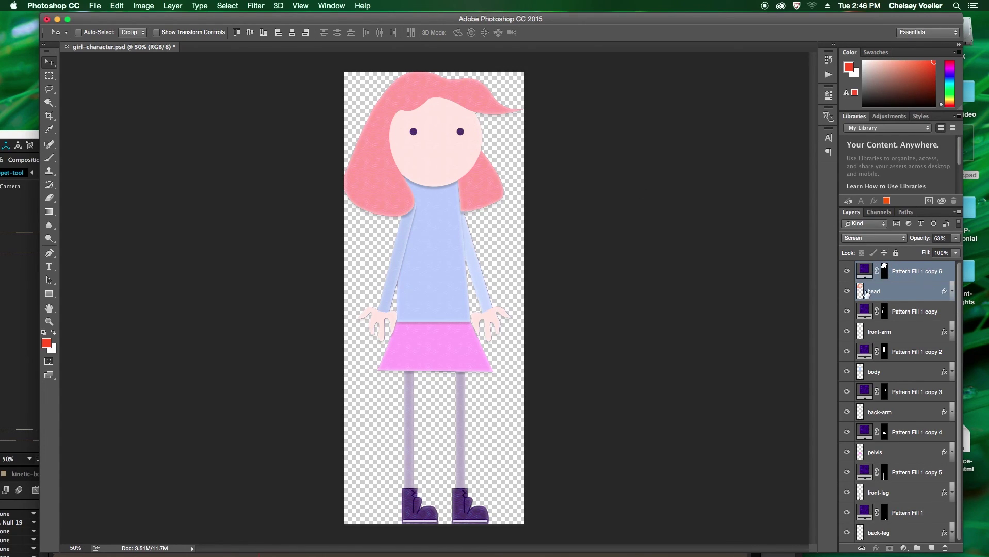
{"action": "right_click", "coordinate": [902, 291]}
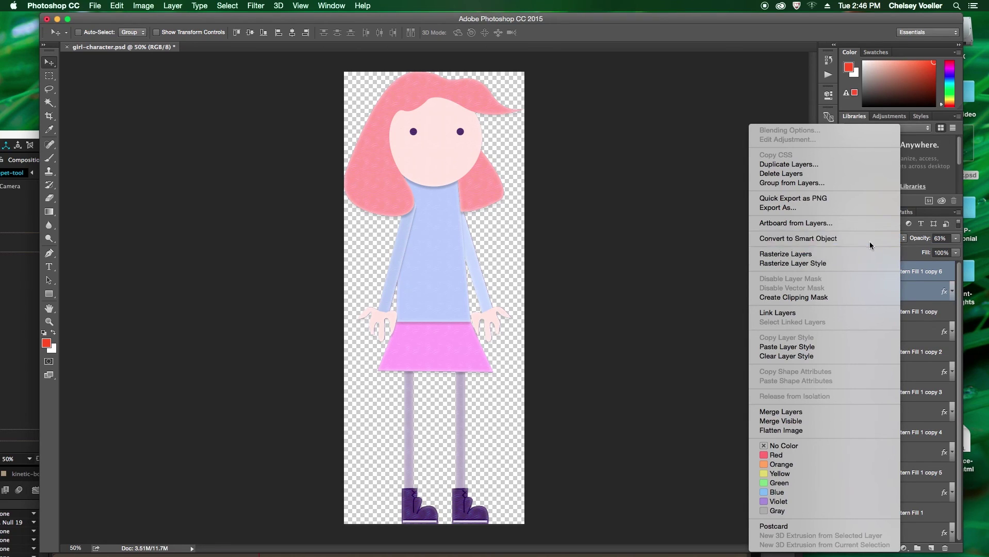
{"action": "left_click", "coordinate": [870, 245]}
{"action": "left_click", "coordinate": [894, 267]}
{"action": "double_click", "coordinate": [894, 267]}
{"action": "type", "text": "head"}
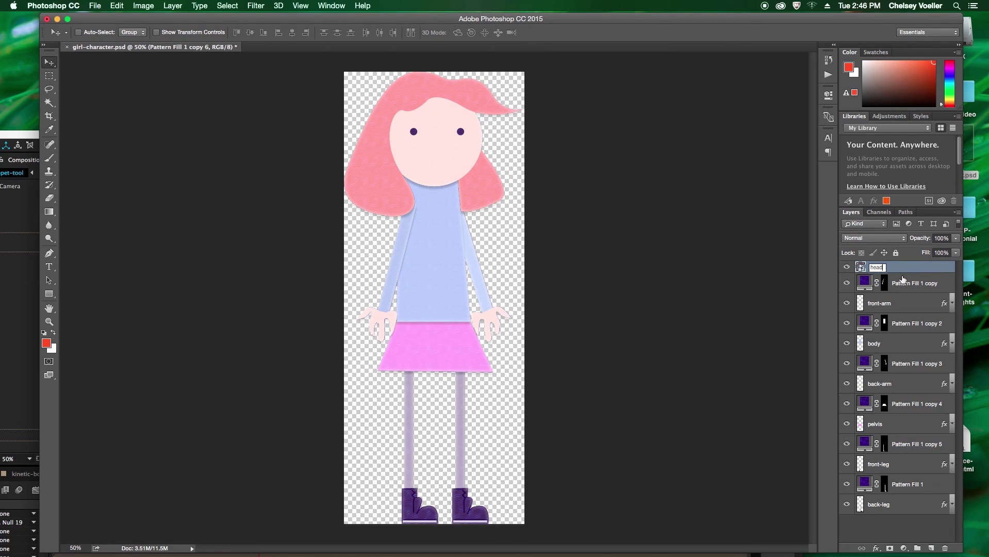
{"action": "key", "text": "Return"}
Combine Pattern Fill 1 copy with front-arm into a smart object named front-arm.
{"action": "left_click", "coordinate": [924, 283]}
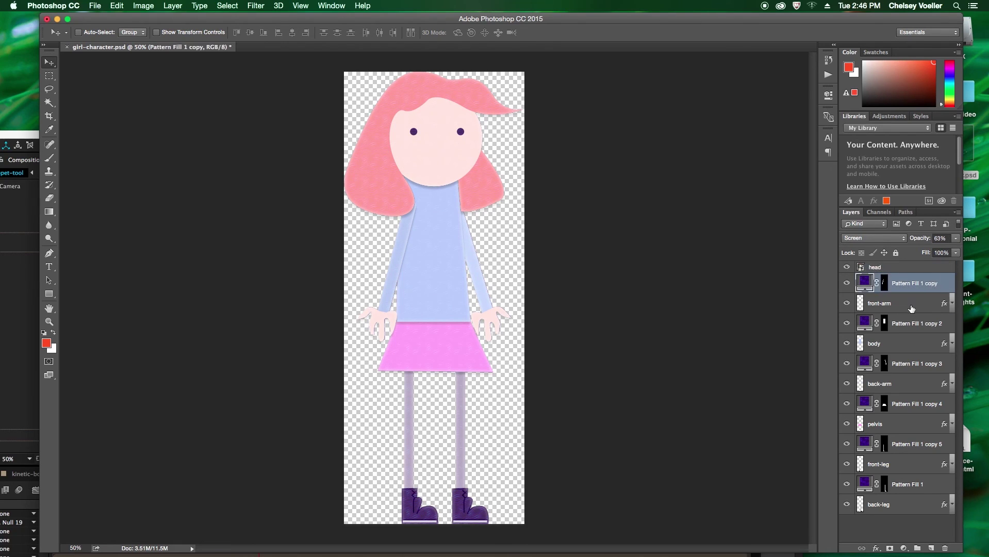
{"action": "left_click", "coordinate": [912, 308], "text": "shift"}
{"action": "right_click", "coordinate": [912, 308]}
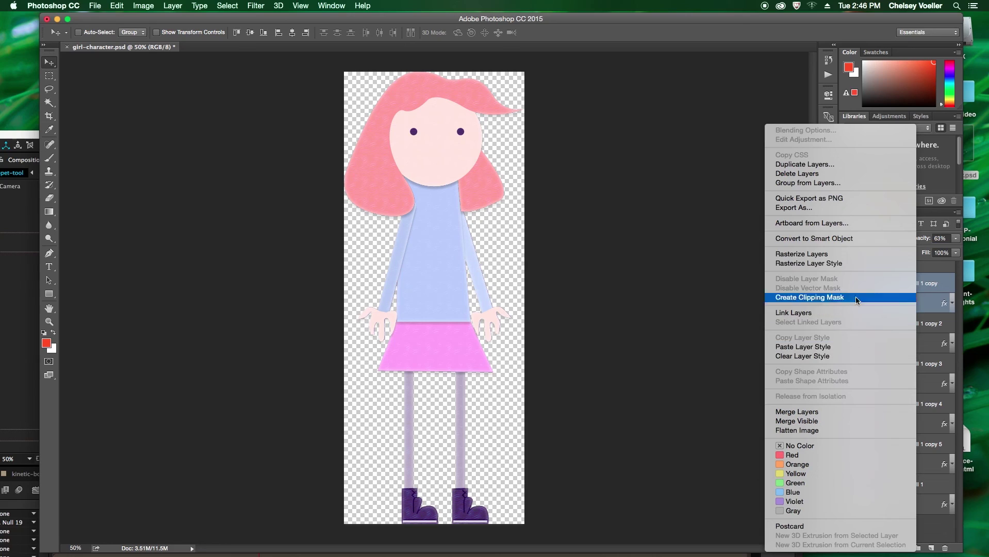
{"action": "left_click", "coordinate": [853, 238]}
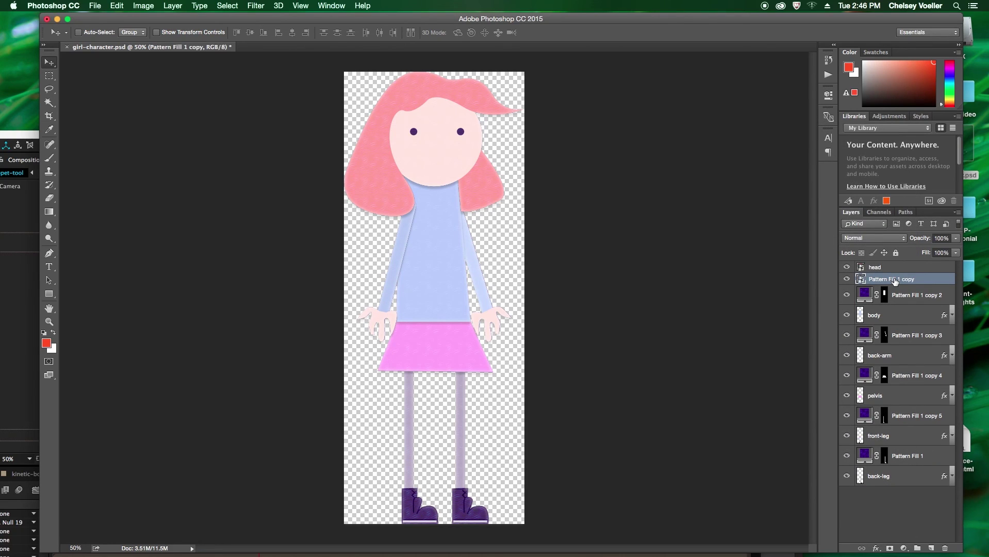
{"action": "double_click", "coordinate": [895, 280]}
{"action": "left_click", "coordinate": [847, 279]}
{"action": "left_click", "coordinate": [847, 280]}
{"action": "left_click", "coordinate": [847, 279]}
{"action": "double_click", "coordinate": [900, 280]}
{"action": "key", "text": "BackSpace"}
{"action": "type", "text": "front-arm"}
{"action": "key", "text": "Return"}
Combine Pattern Fill 1 copy 3 with back-arm into a smart object named back-arm.
{"action": "left_click", "coordinate": [904, 297]}
{"action": "left_click", "coordinate": [899, 315], "text": "shift"}
{"action": "right_click", "coordinate": [899, 315]}
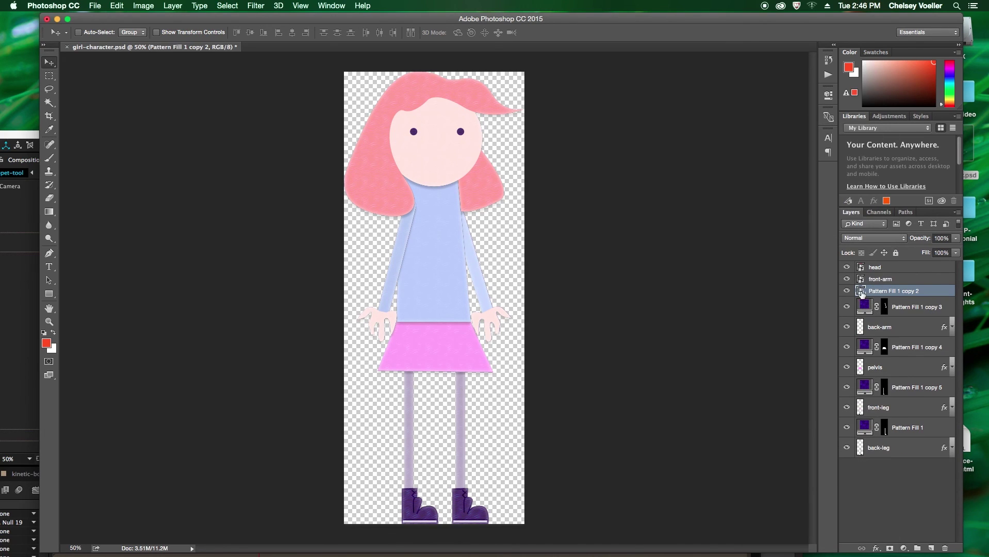
{"action": "left_click", "coordinate": [877, 307]}
{"action": "left_click", "coordinate": [877, 327], "text": "shift"}
{"action": "right_click", "coordinate": [877, 327]}
{"action": "left_click", "coordinate": [807, 238]}
{"action": "double_click", "coordinate": [887, 303]}
{"action": "type", "text": "back-arm"}
Combine Pattern Fill 1 copy 4 with pelvis into a smart object named pelvis.
{"action": "left_click", "coordinate": [908, 319]}
{"action": "left_click", "coordinate": [908, 339], "text": "shift"}
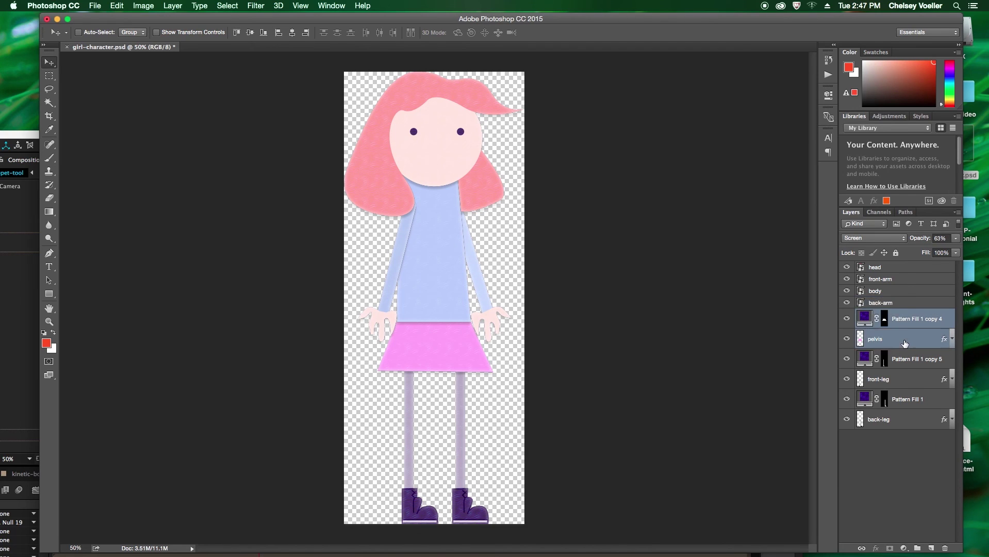
{"action": "right_click", "coordinate": [908, 338]}
{"action": "left_click", "coordinate": [873, 277]}
{"action": "double_click", "coordinate": [887, 314]}
{"action": "key", "text": "Return"}
Combine Pattern Fill 1 copy 5 with front-leg into a smart object named front-leg.
{"action": "left_click", "coordinate": [907, 331]}
{"action": "left_click", "coordinate": [908, 350], "text": "shift"}
{"action": "right_click", "coordinate": [908, 351]}
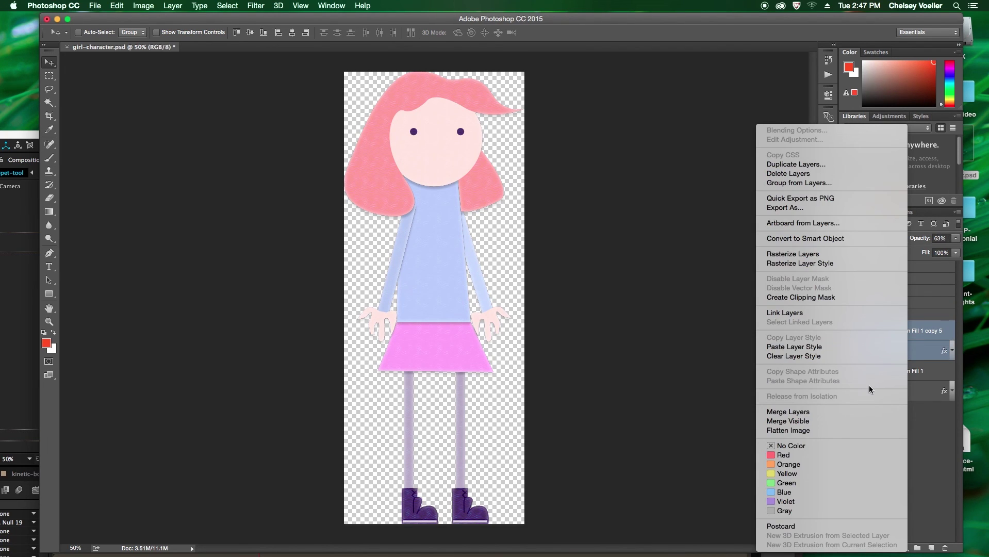
{"action": "left_click", "coordinate": [839, 240]}
{"action": "double_click", "coordinate": [887, 327]}
{"action": "type", "text": "front-leg"}
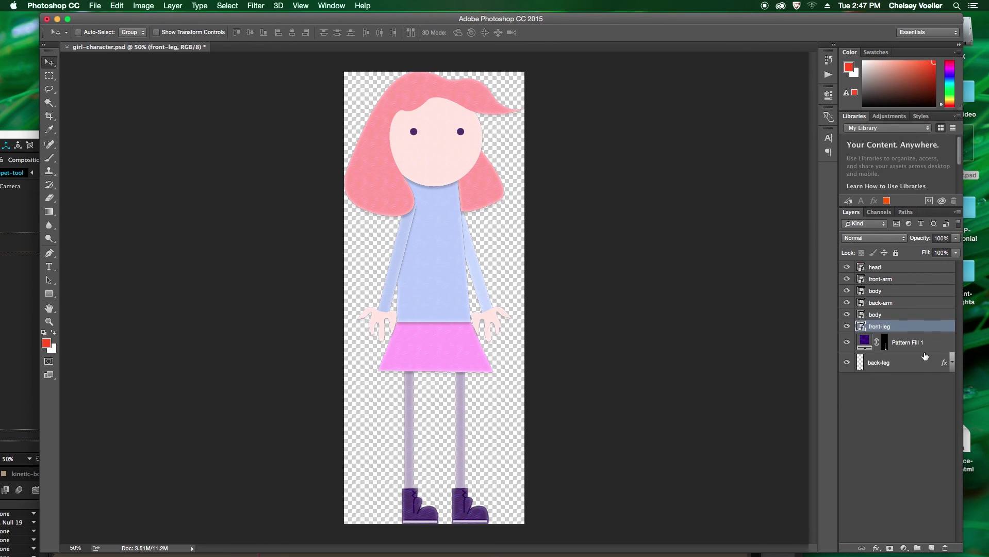